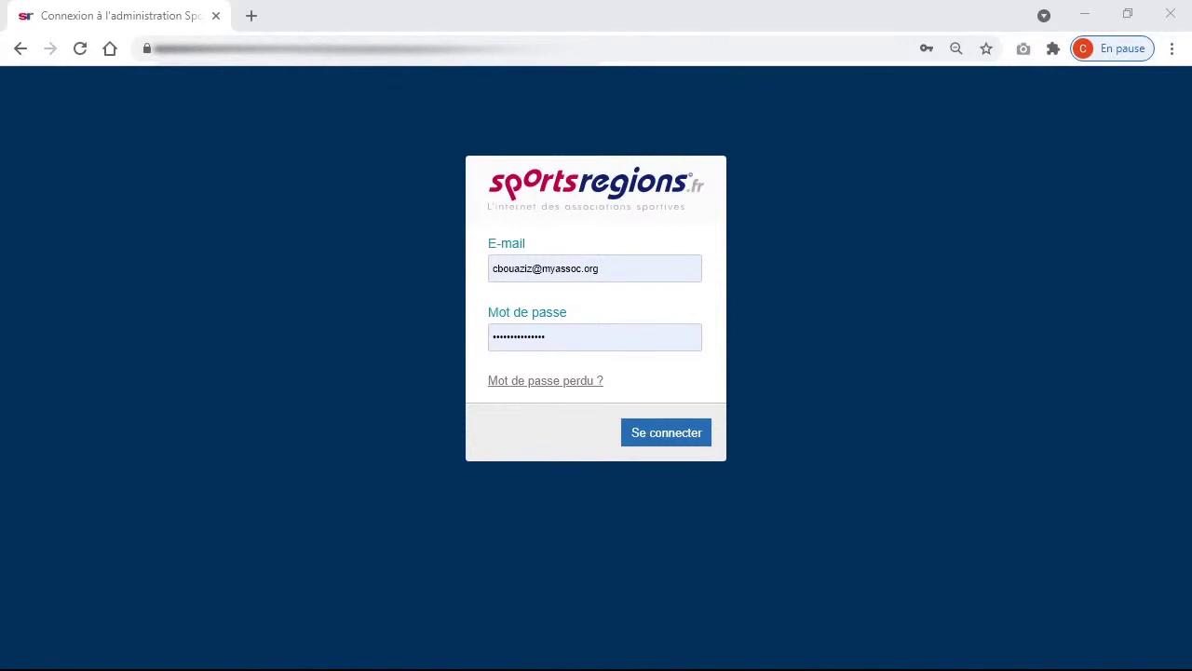
Log in to the site administration with the prefilled credentials and open the accounting dashboard.
click(626, 436)
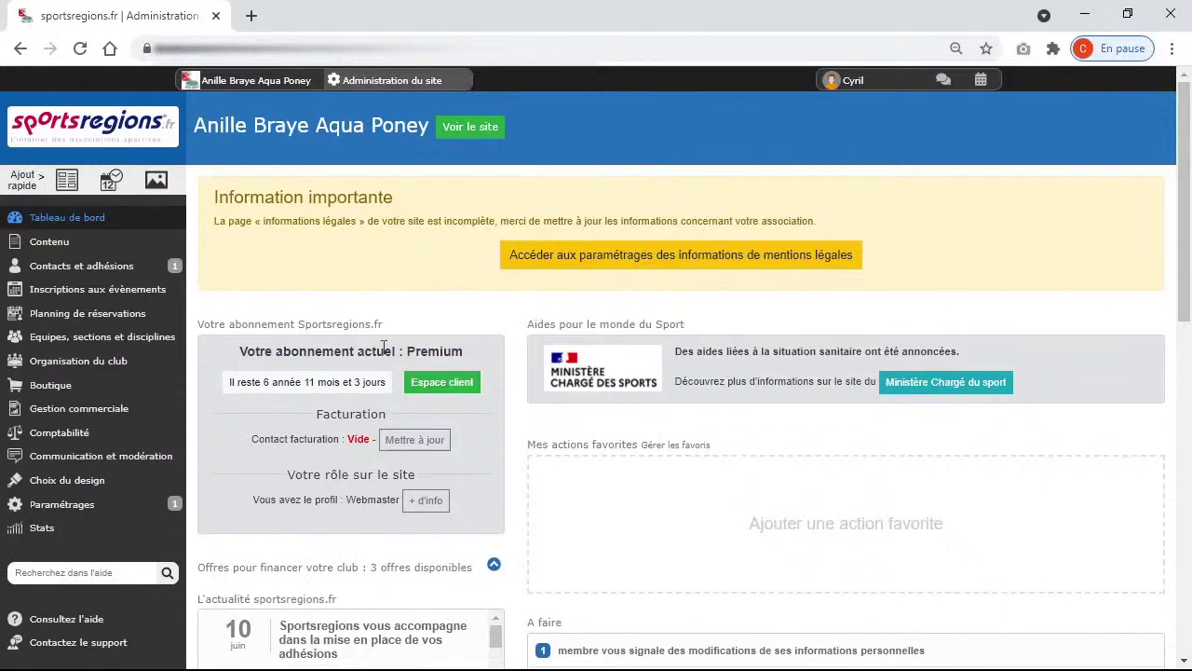
mouse_move(79, 432)
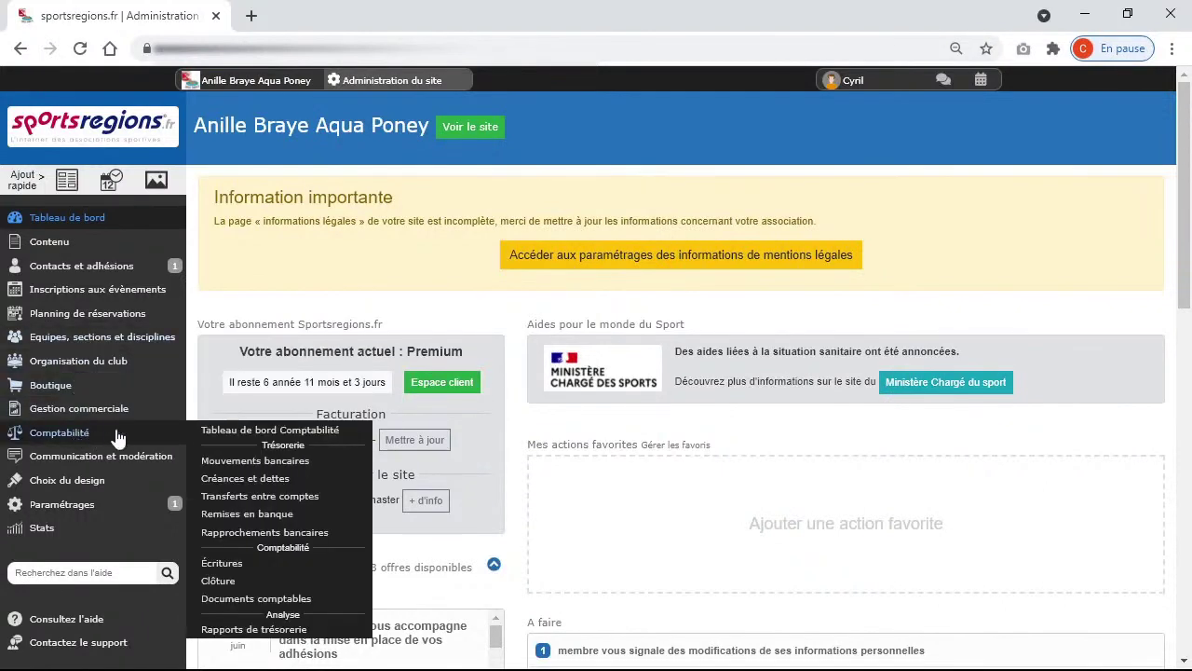
click(201, 430)
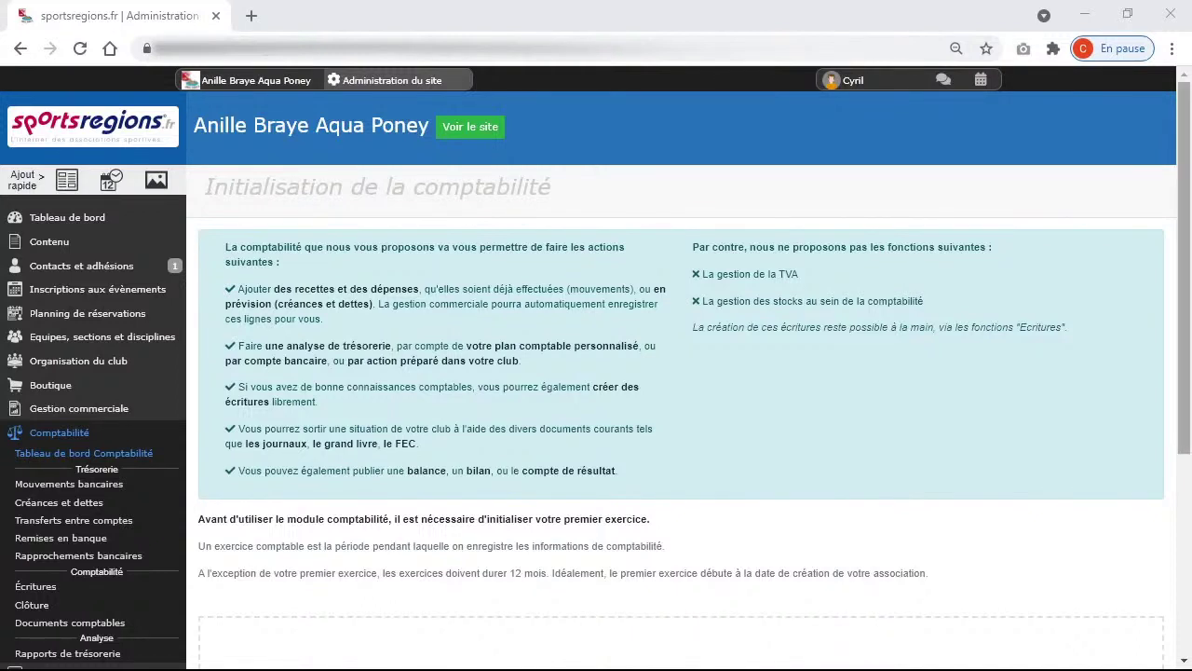
Create the first accounting exercise, starting in September 2020 and lasting 12 months.
scroll(968, 468, down, 3)
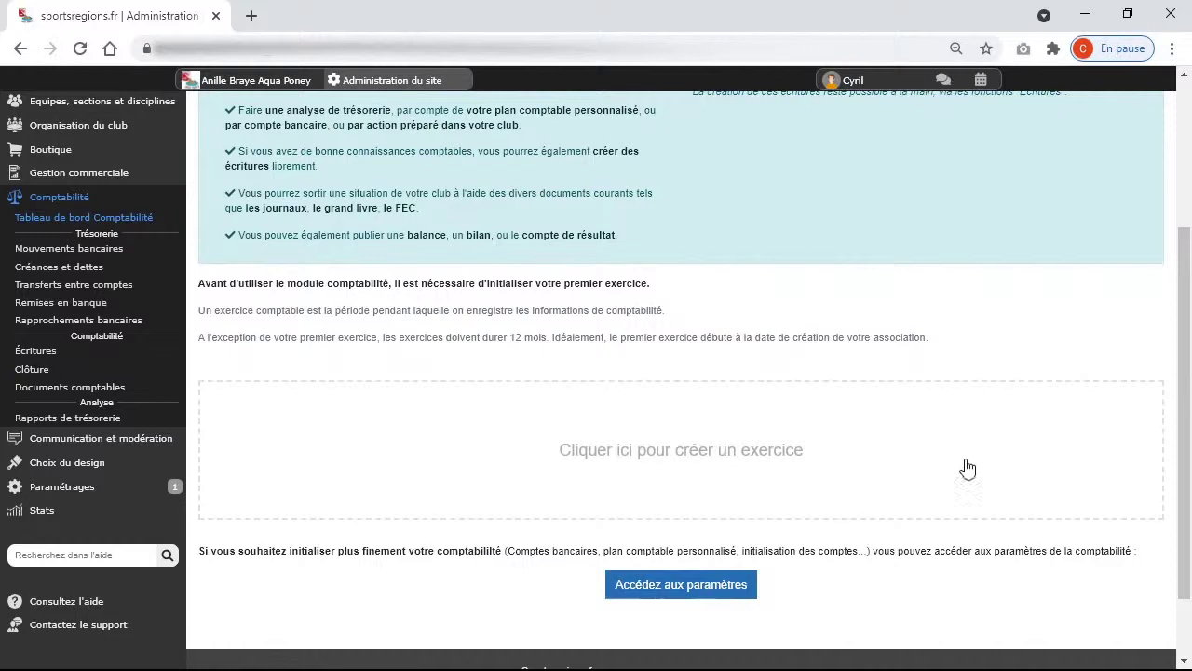
click(745, 450)
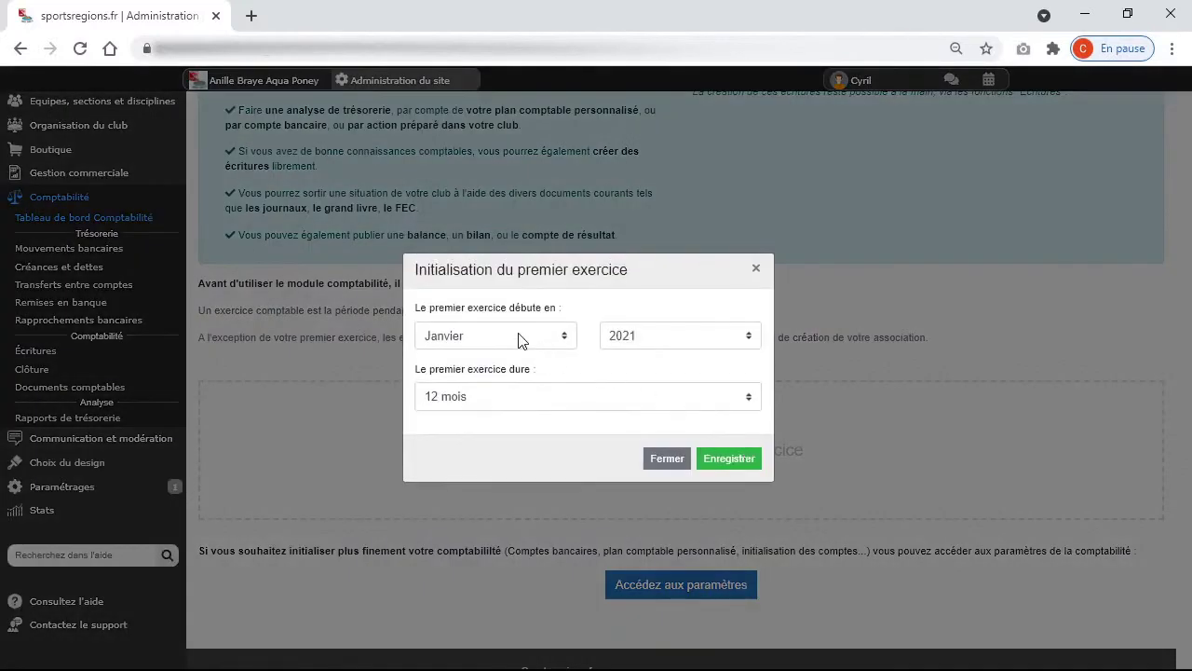
click(520, 341)
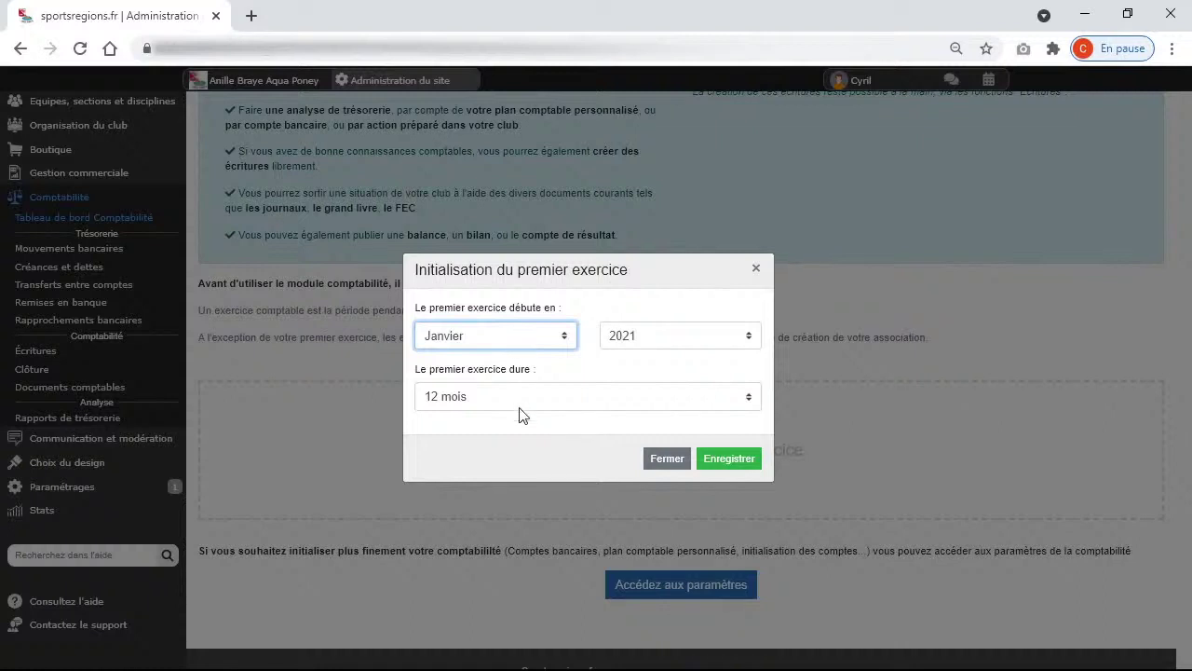
key(s)
click(726, 460)
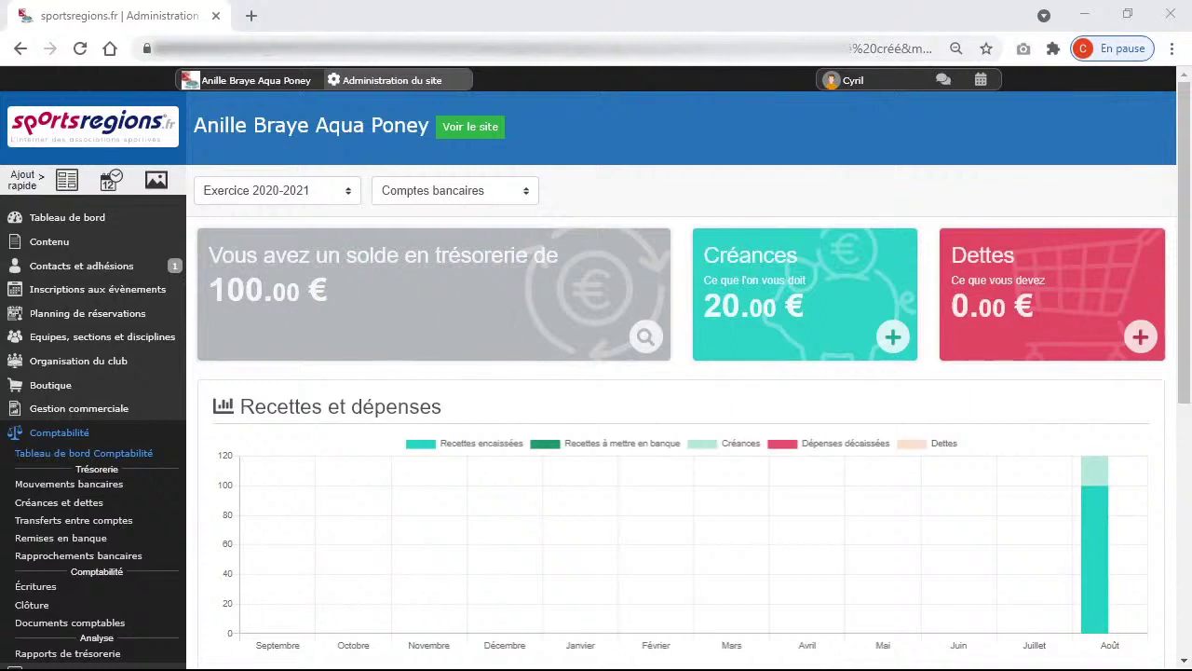
Open the initialisation of the opening balances (à-nouveaux) from the accounting settings.
scroll(1160, 391, down, 5)
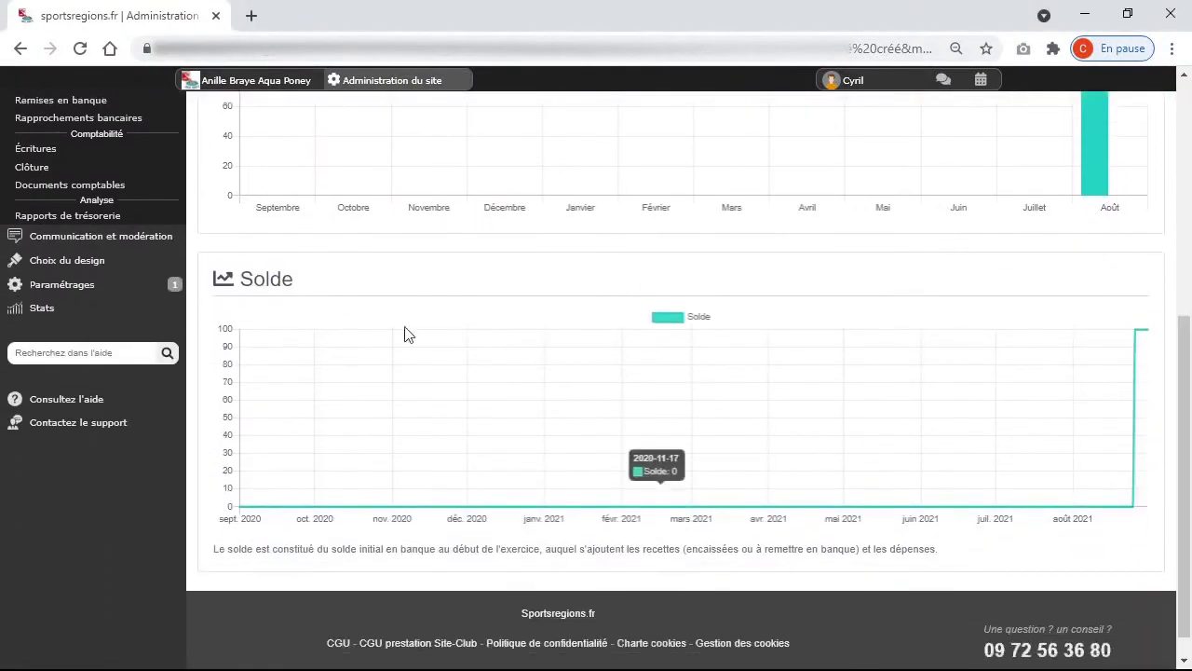
mouse_move(172, 286)
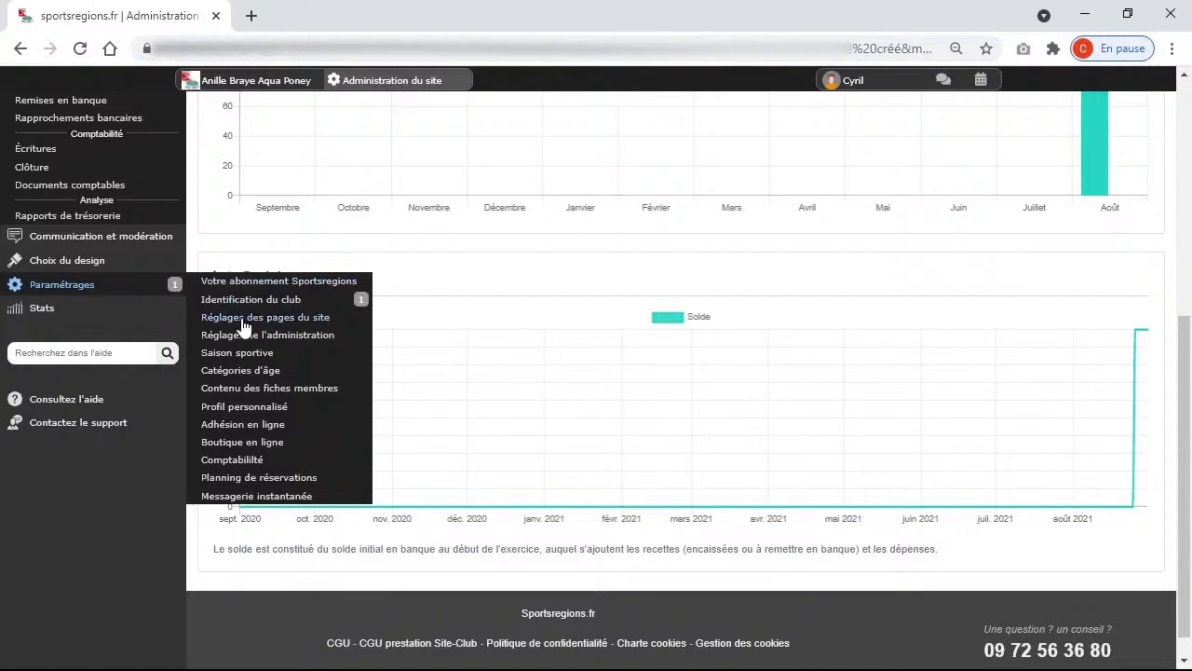
click(256, 463)
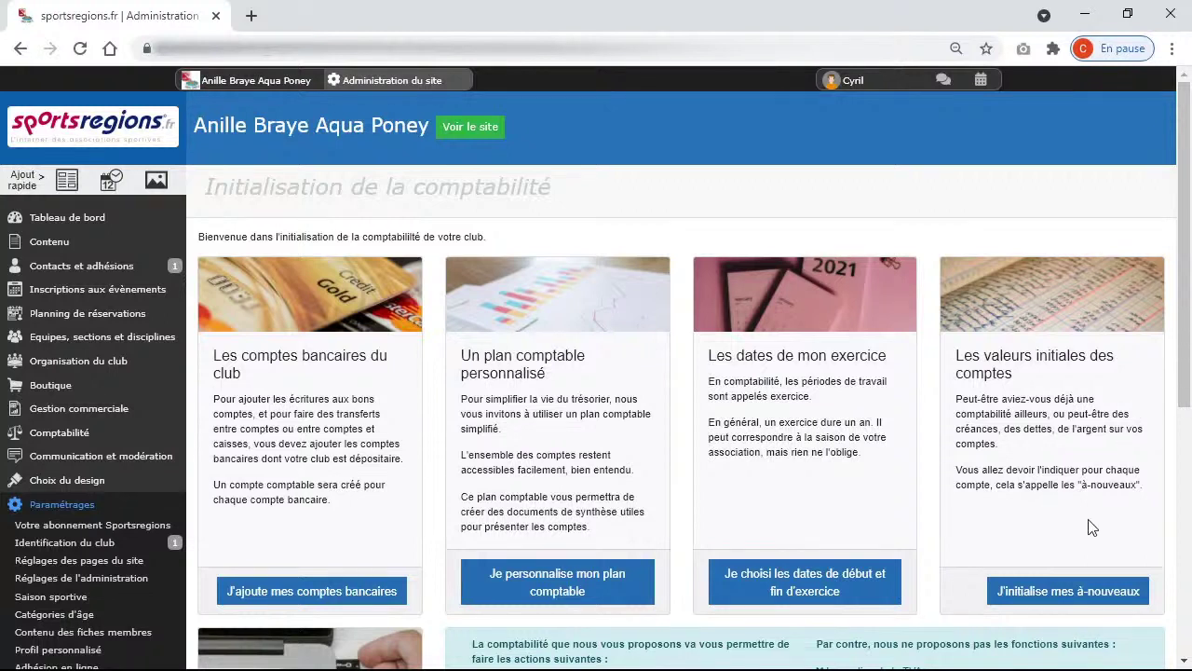
click(1077, 599)
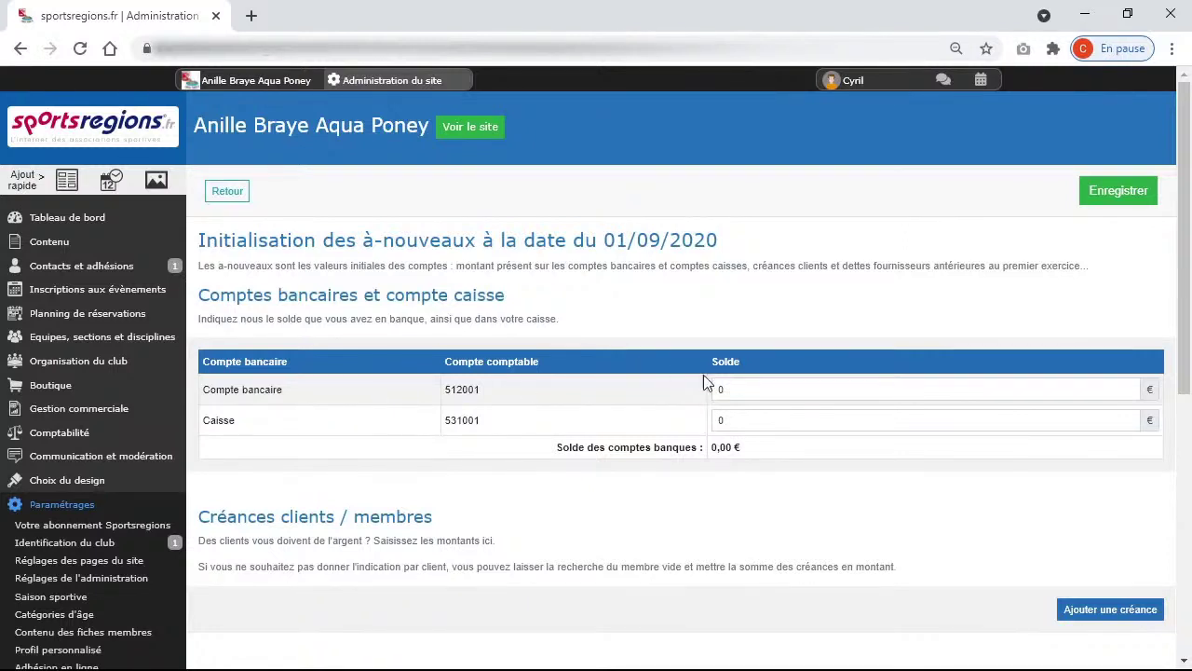
Set the opening balances to 1500 € for Compte bancaire and 100 € for Caisse, and save them.
drag(761, 394, 678, 397)
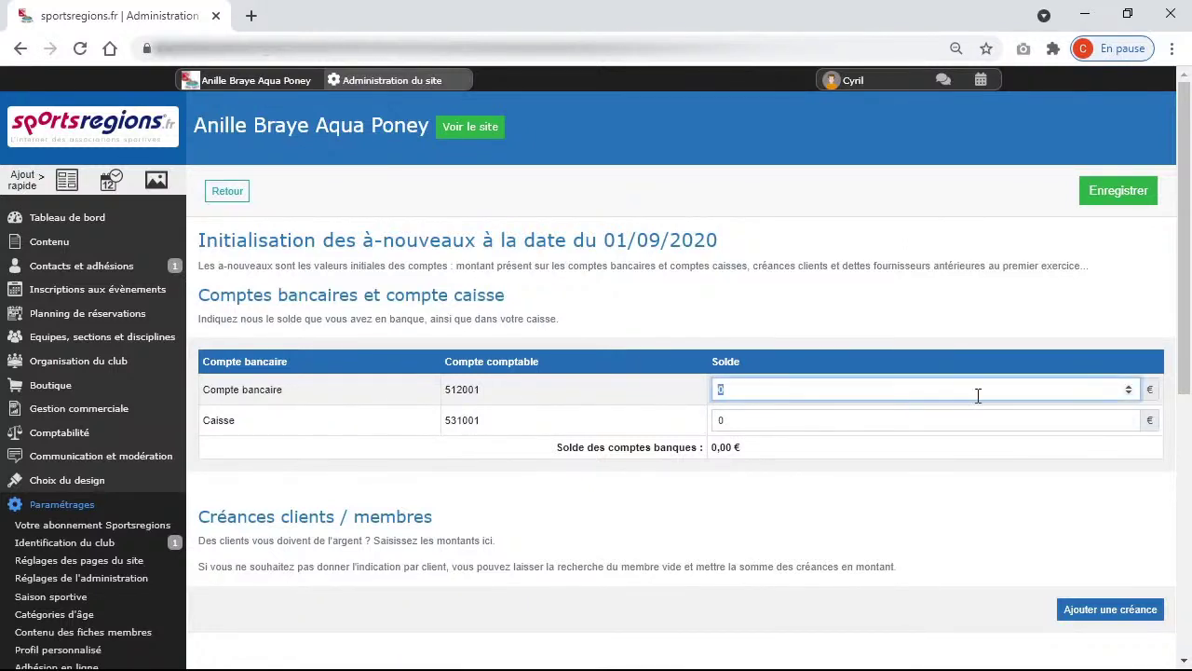
text(1500)
drag(873, 420, 714, 448)
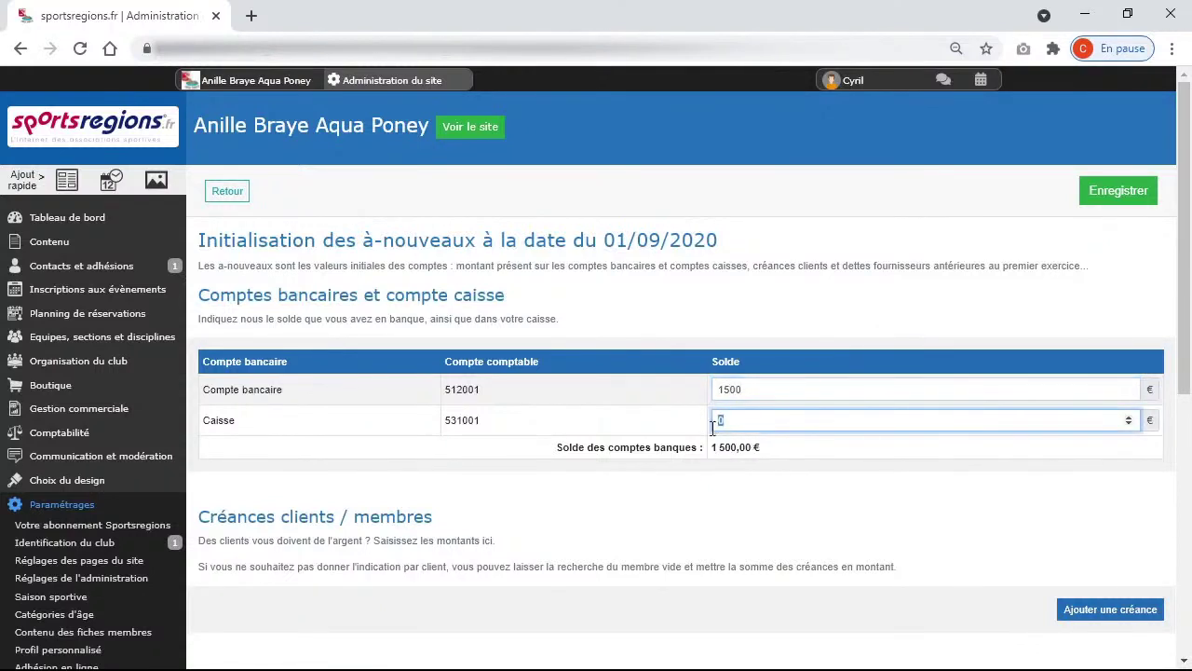
text(100)
click(1108, 192)
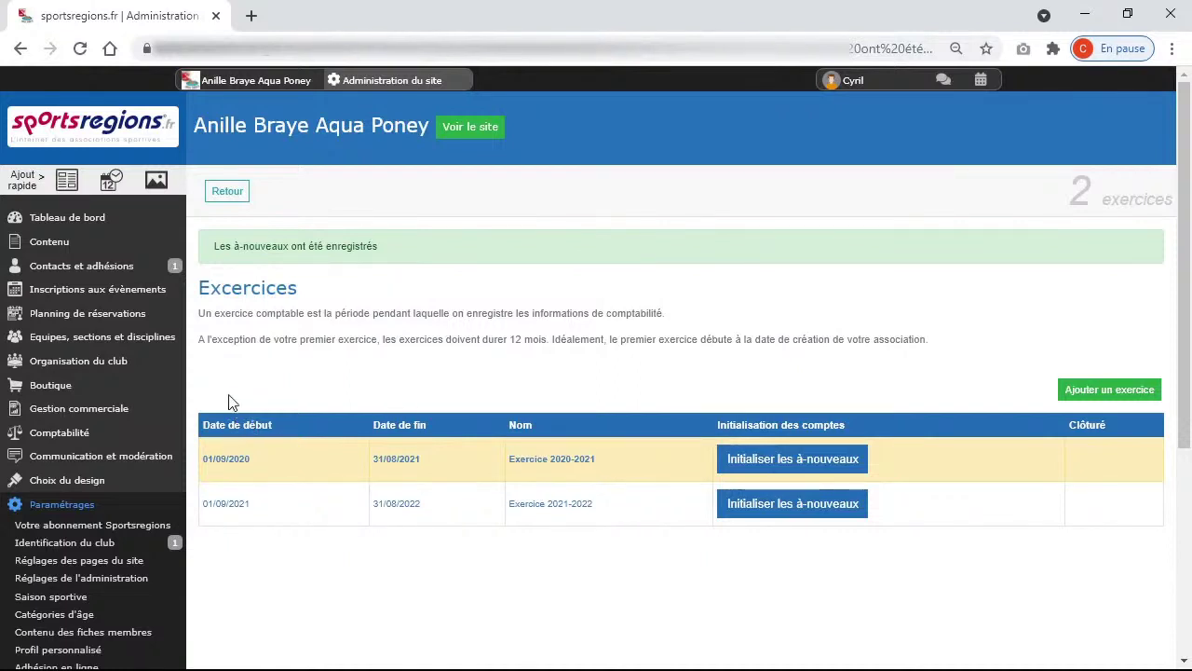
Return to the accounting setup overview and open the accounting dashboard.
mouse_move(161, 345)
click(230, 202)
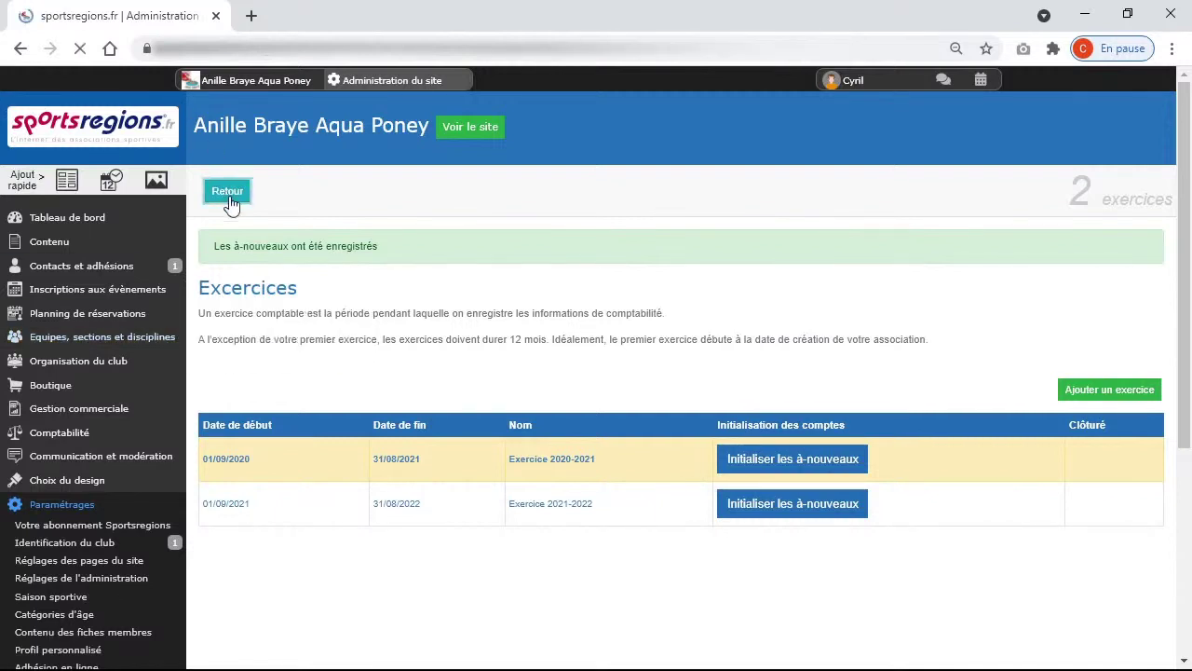
scroll(488, 360, down, 1)
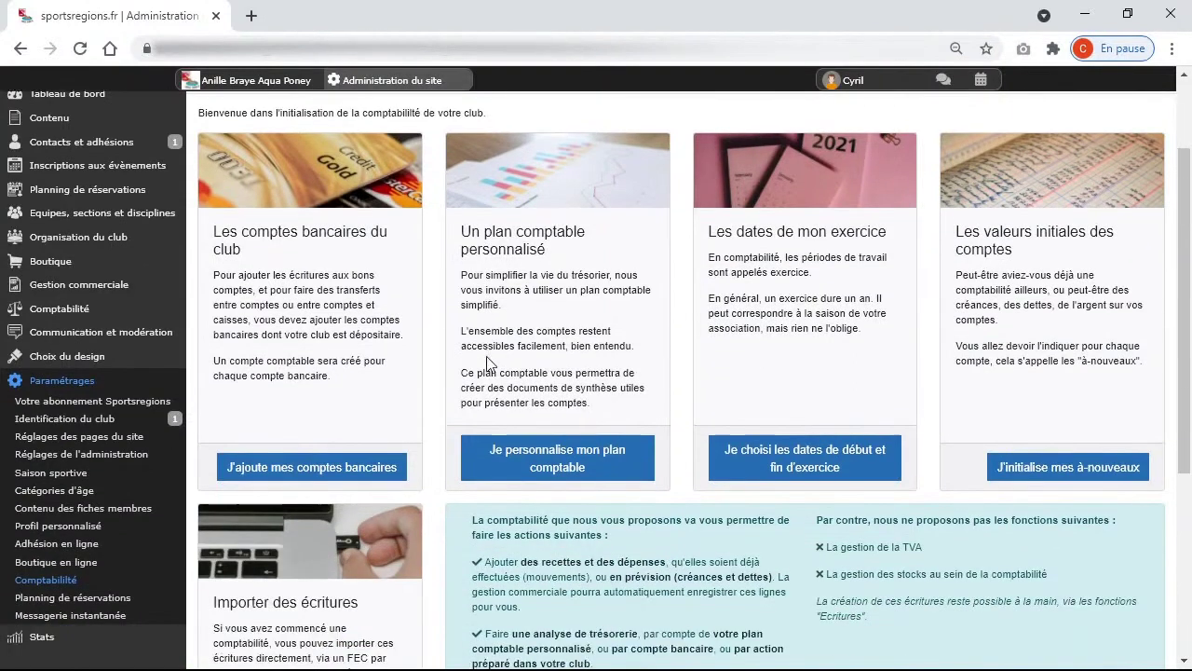
scroll(487, 359, down, 1)
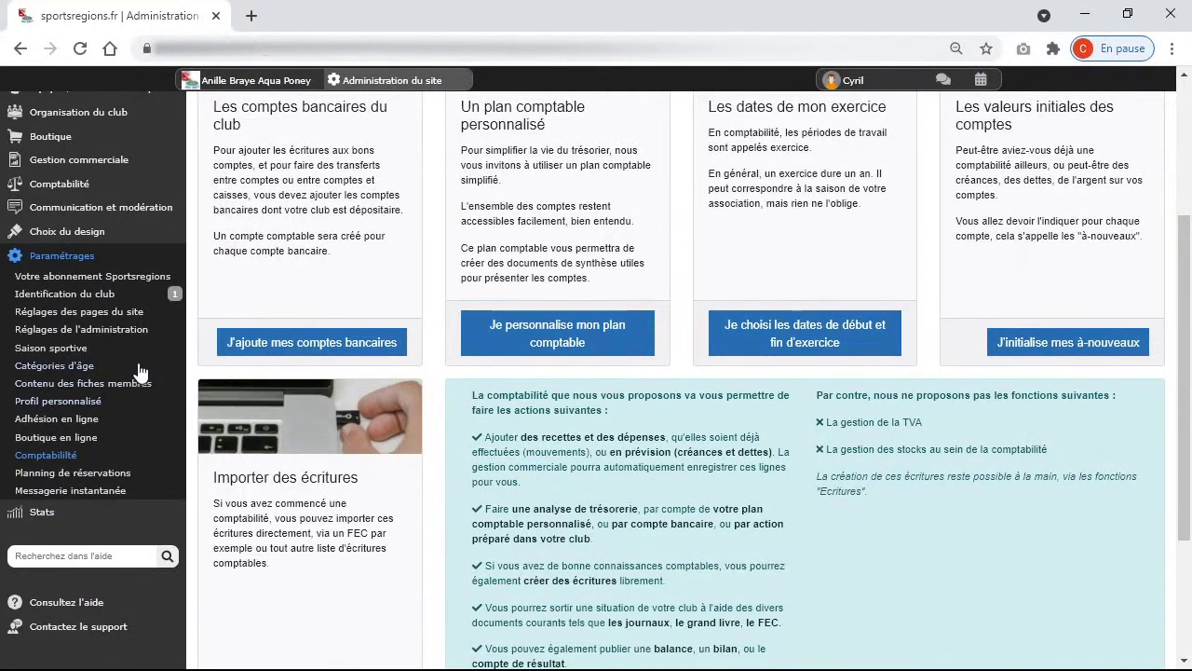
mouse_move(122, 222)
mouse_move(121, 186)
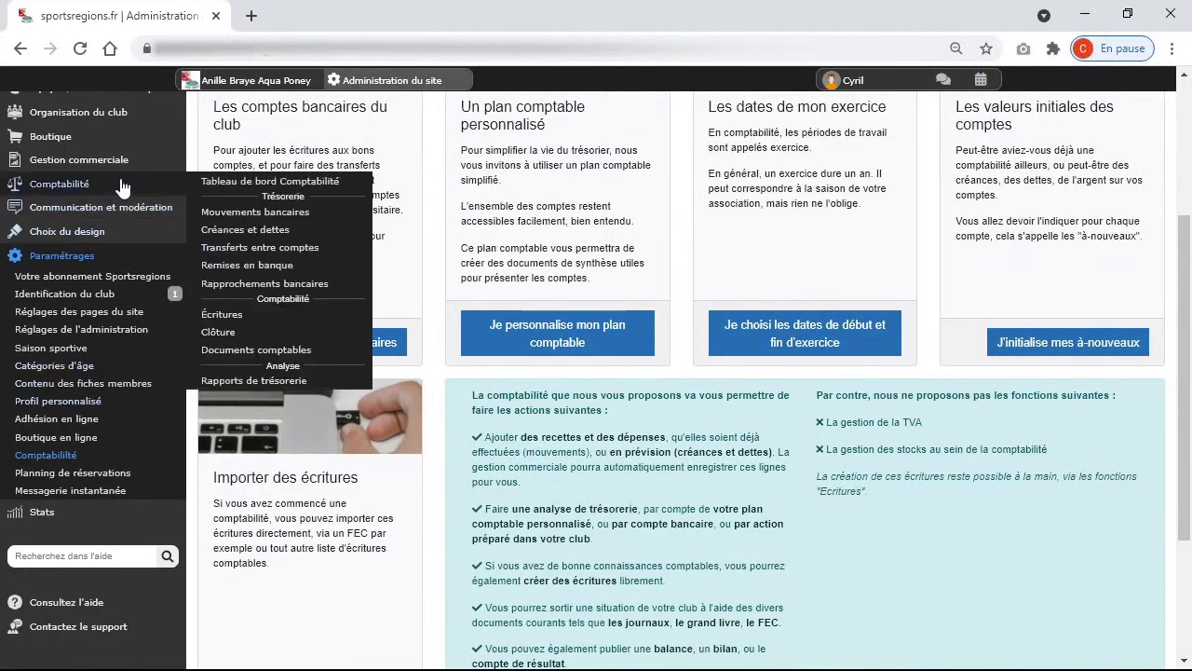
click(209, 181)
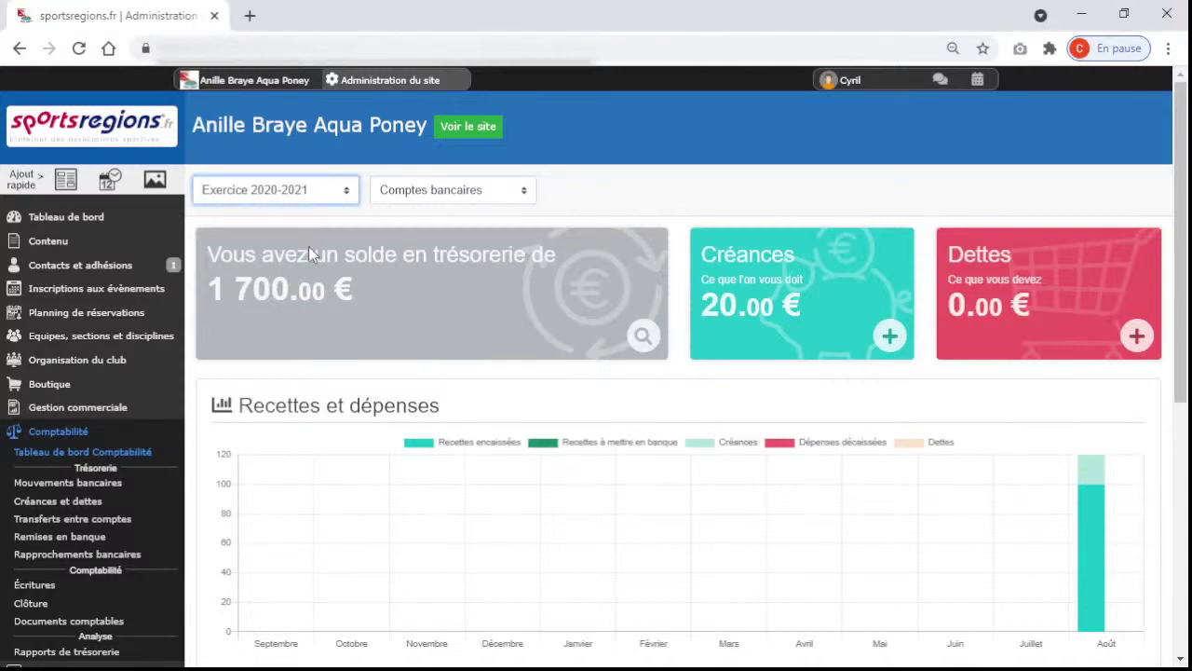
Examine the dashboard's exercise and bank account filters, its treasury figures, and the Recettes et dépenses and Solde charts.
click(621, 188)
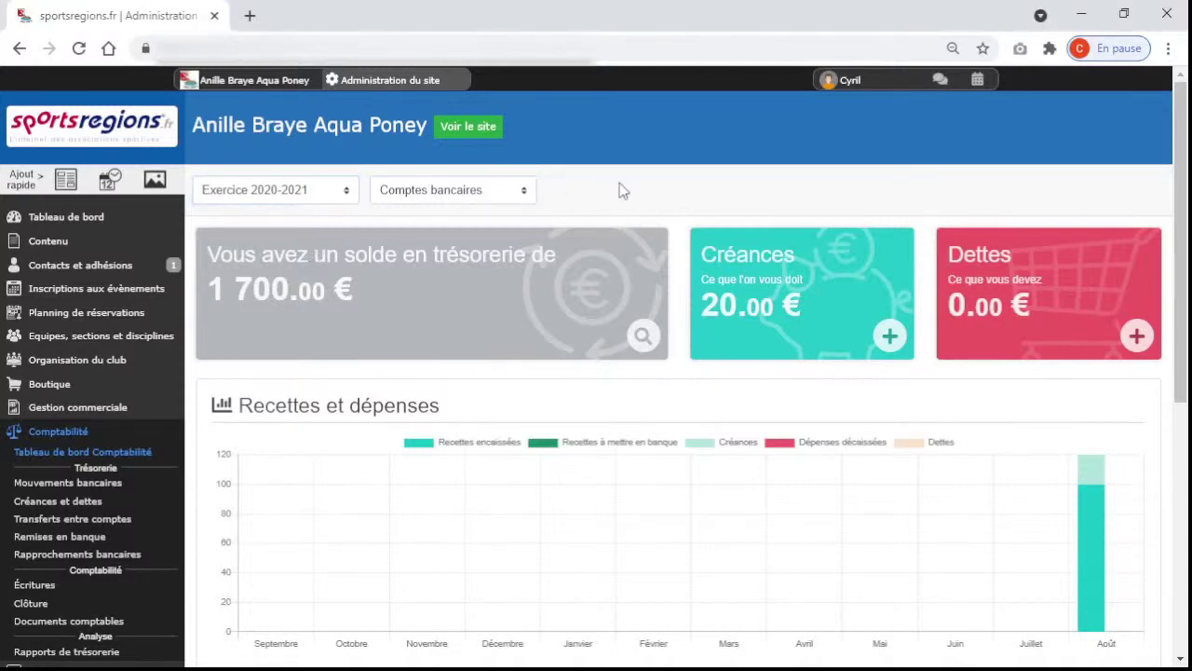
click(513, 193)
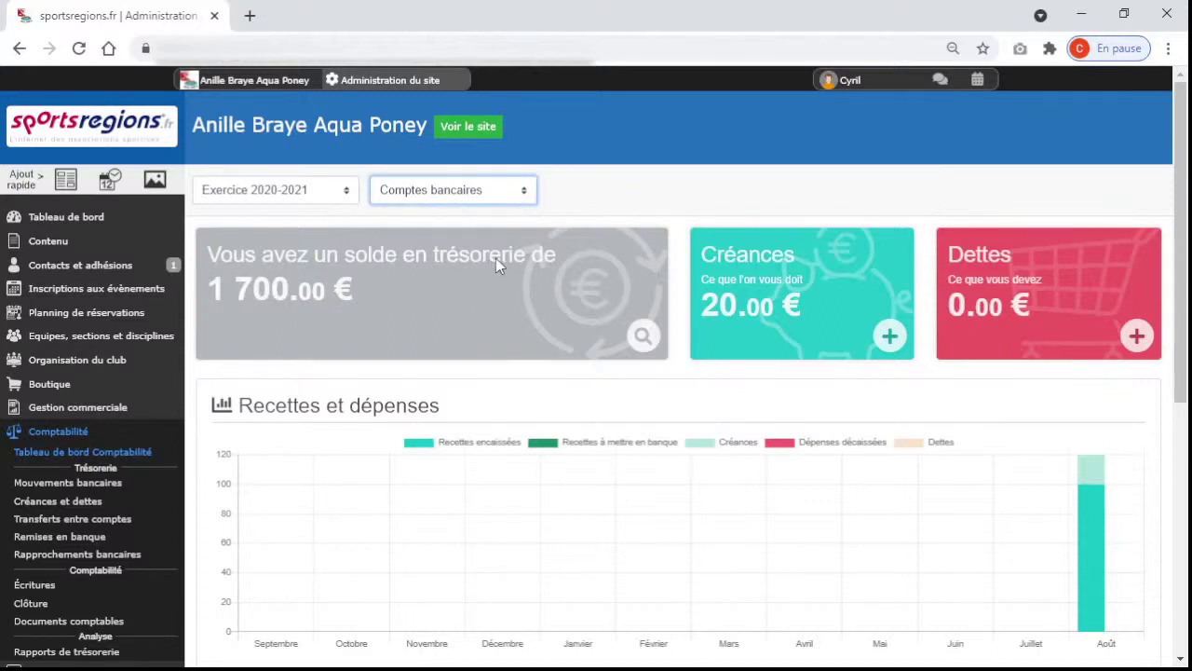
click(704, 194)
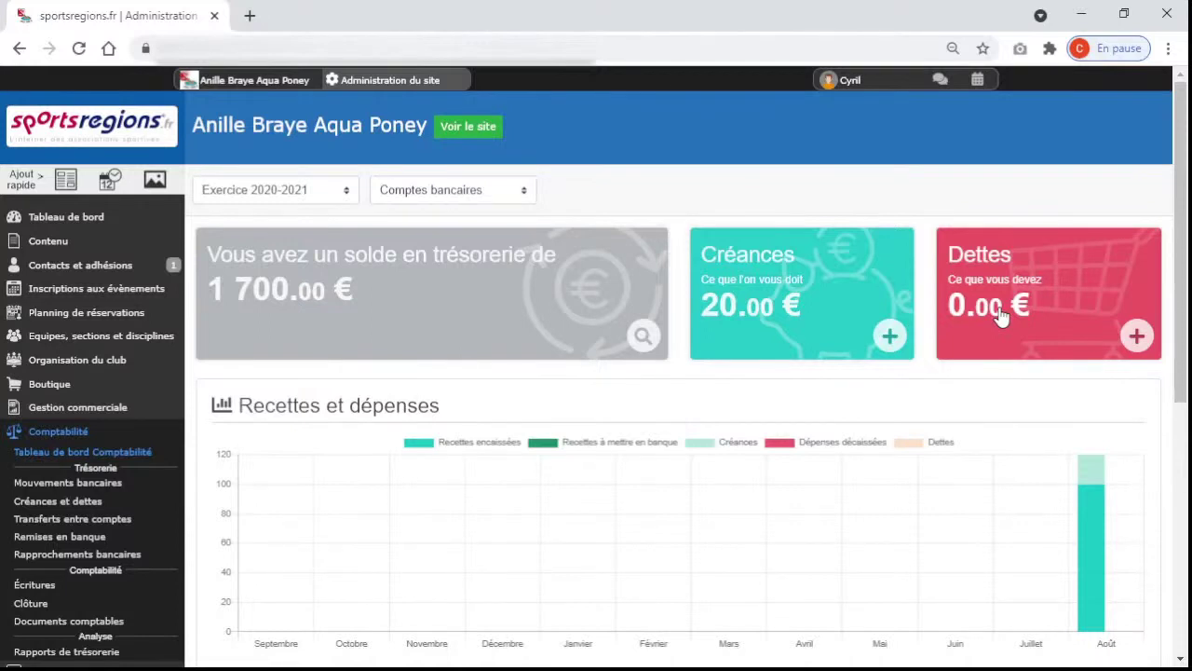
scroll(964, 342, down, 1)
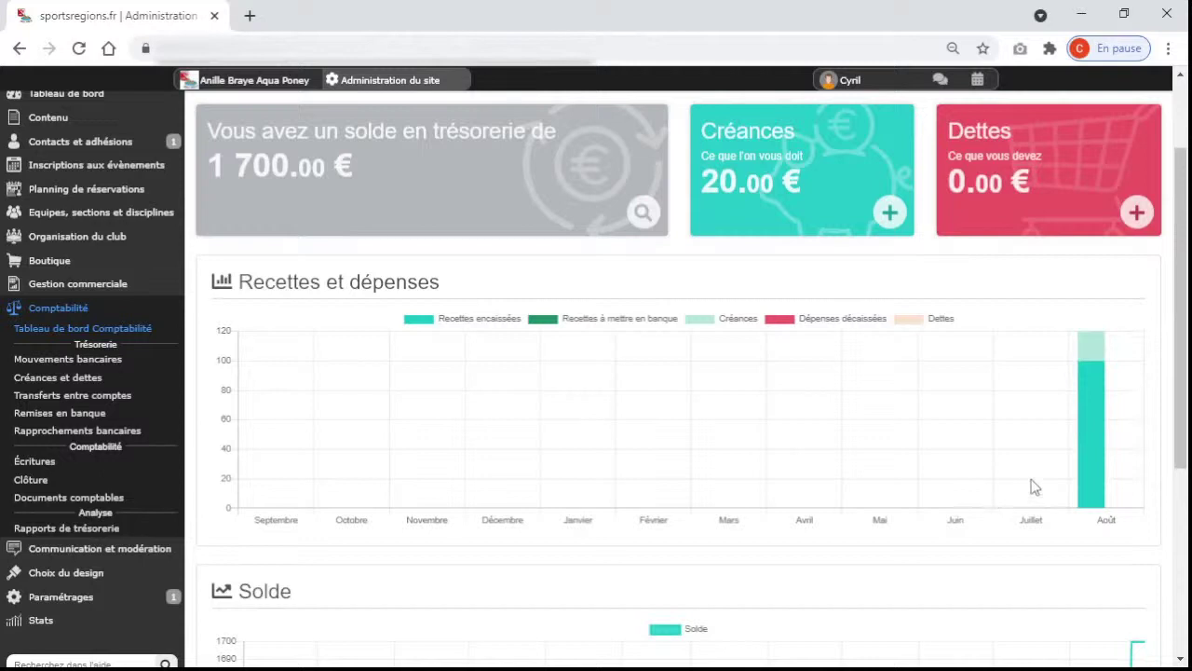
drag(1180, 453, 1180, 594)
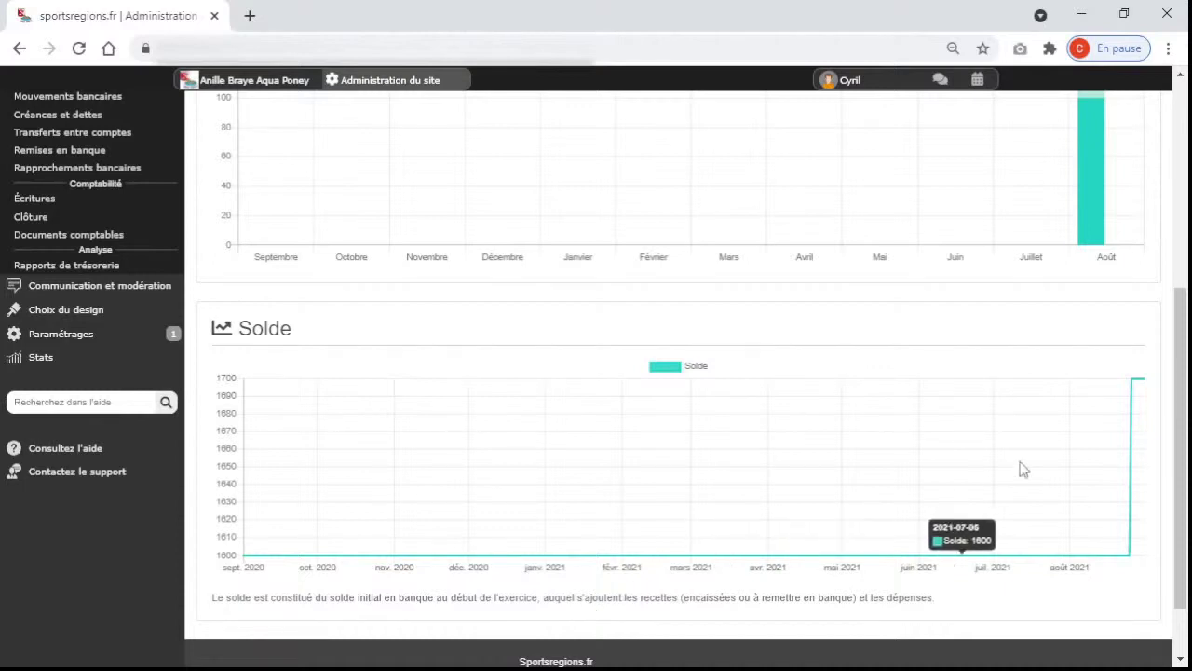
drag(1178, 456, 1177, 279)
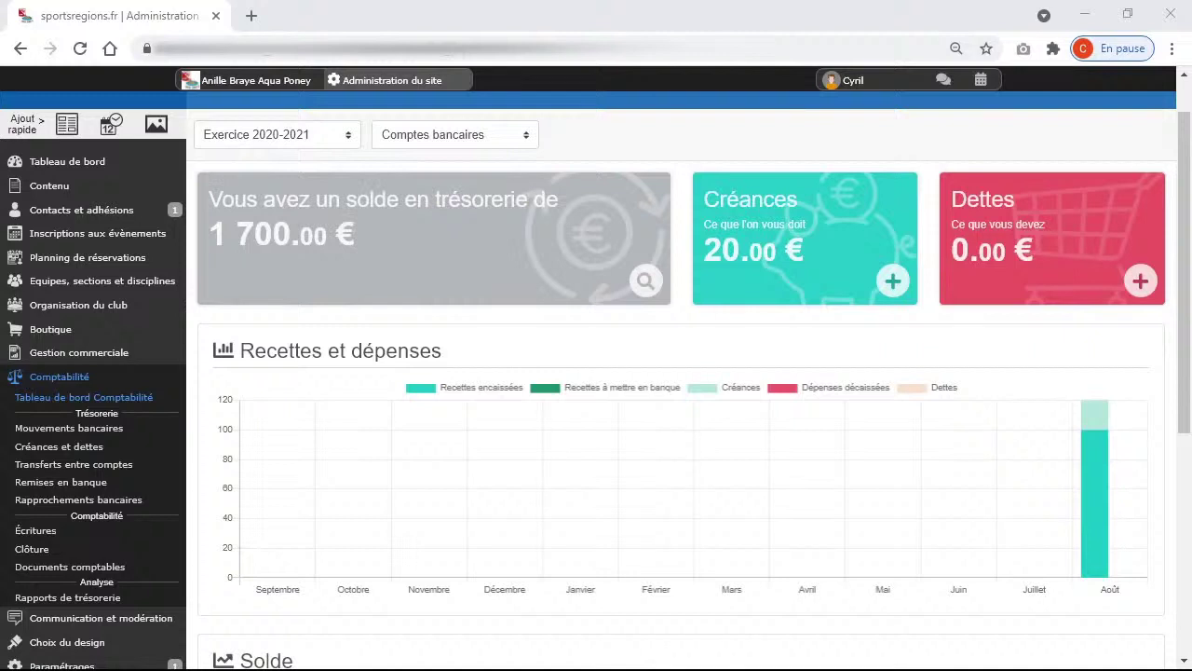
Start a new income movement in Mouvements bancaires and label it "Recette".
click(93, 428)
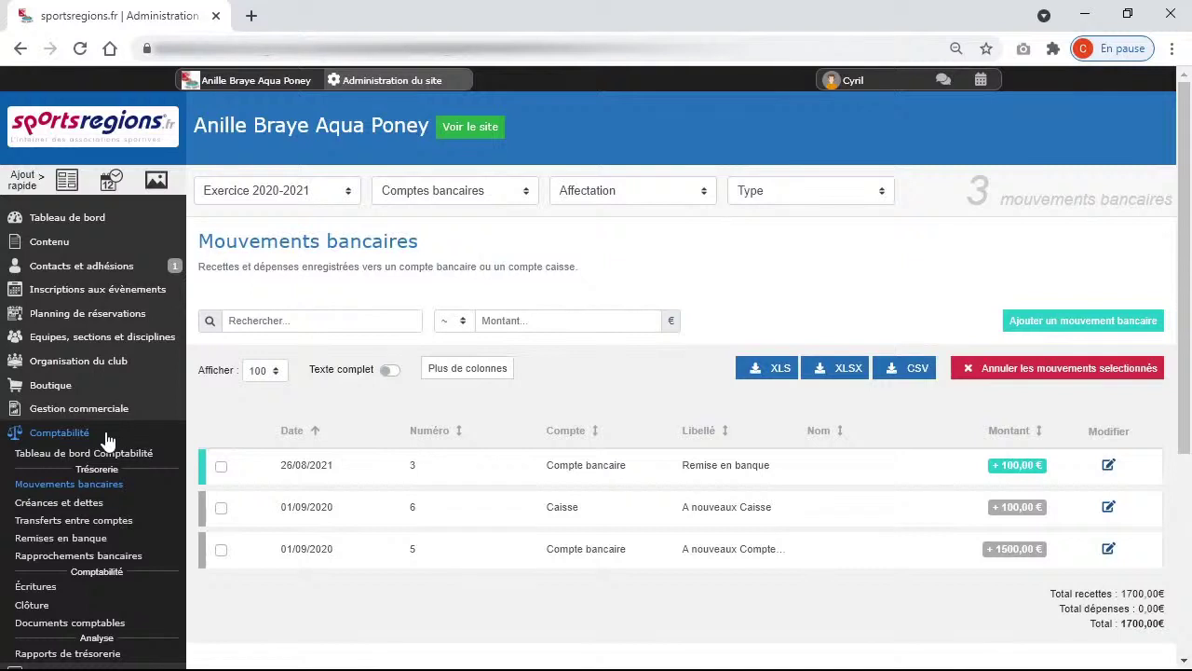
click(1039, 328)
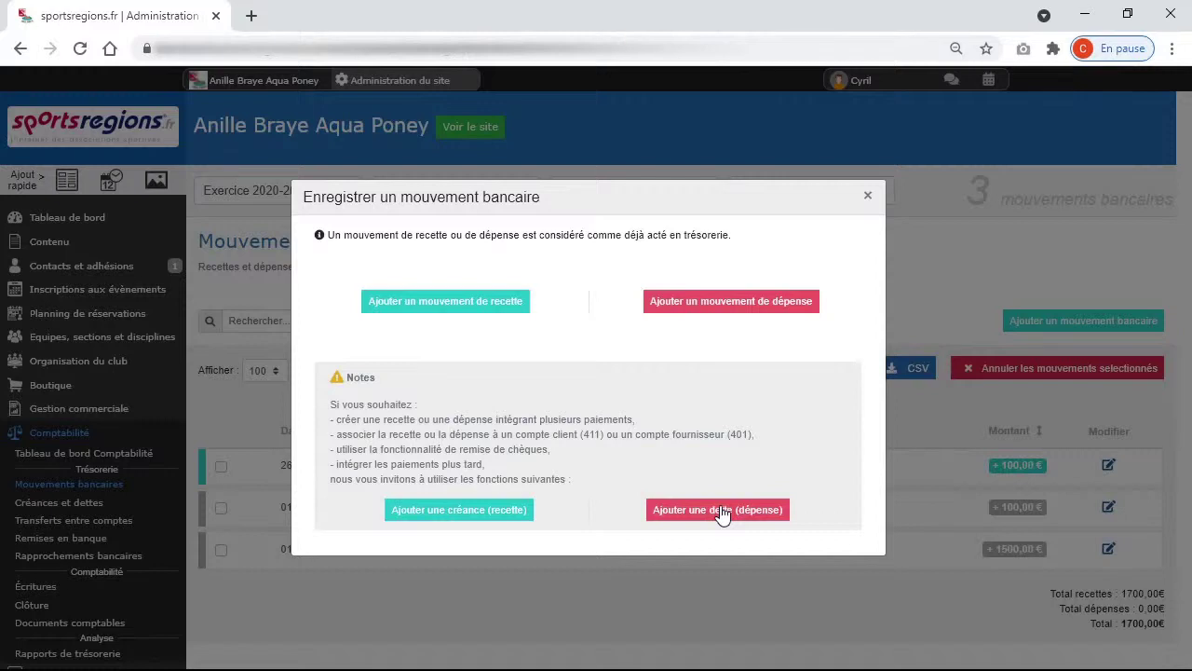
click(511, 311)
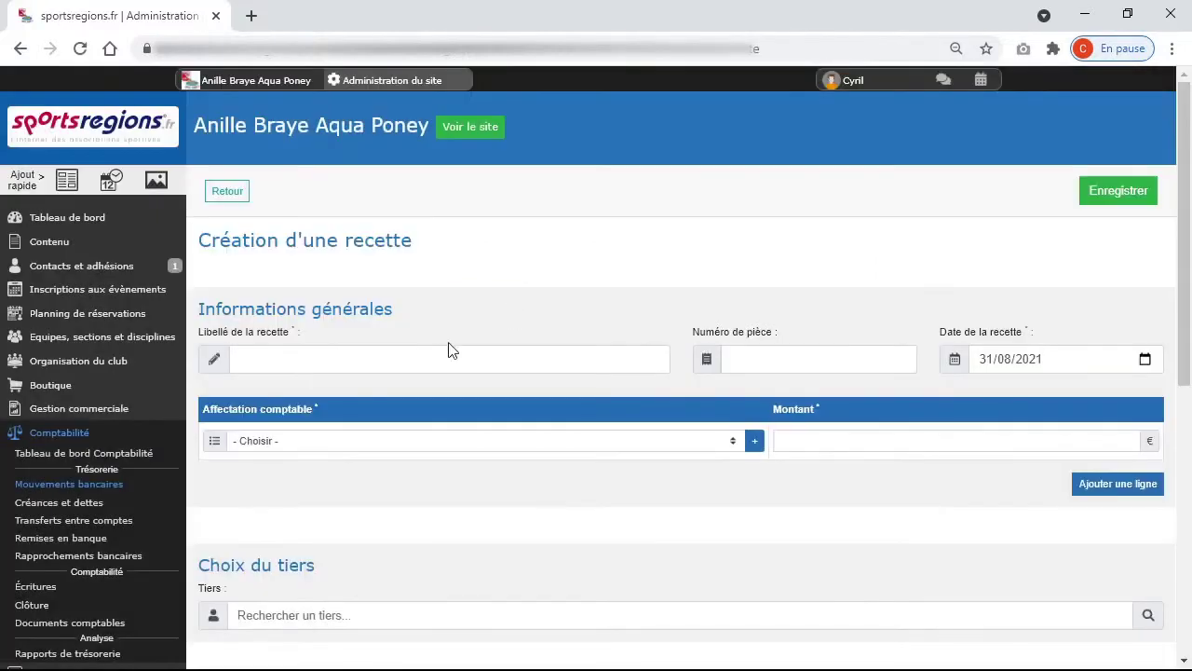
click(441, 354)
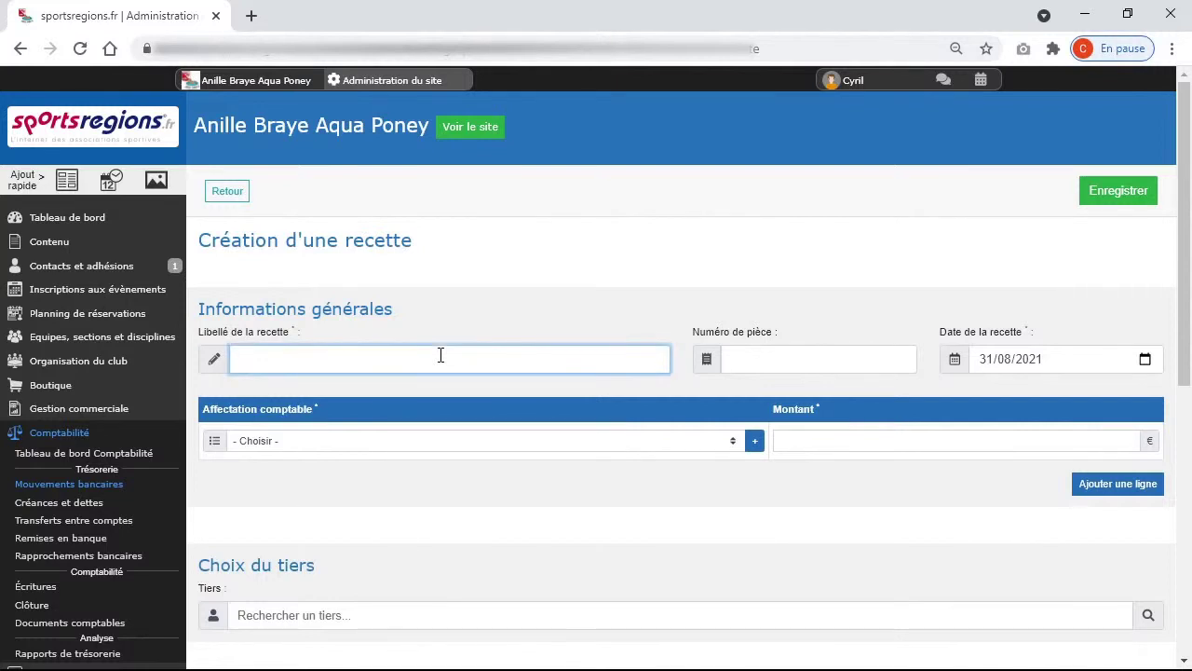
text(Recette)
click(612, 442)
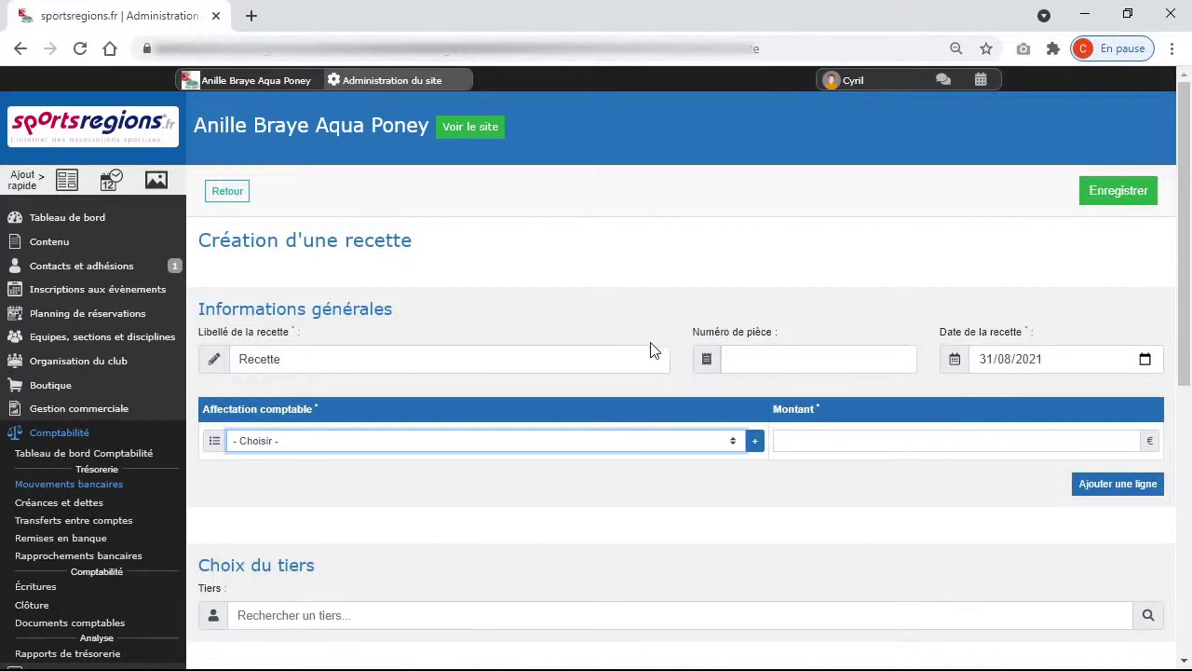
click(177, 503)
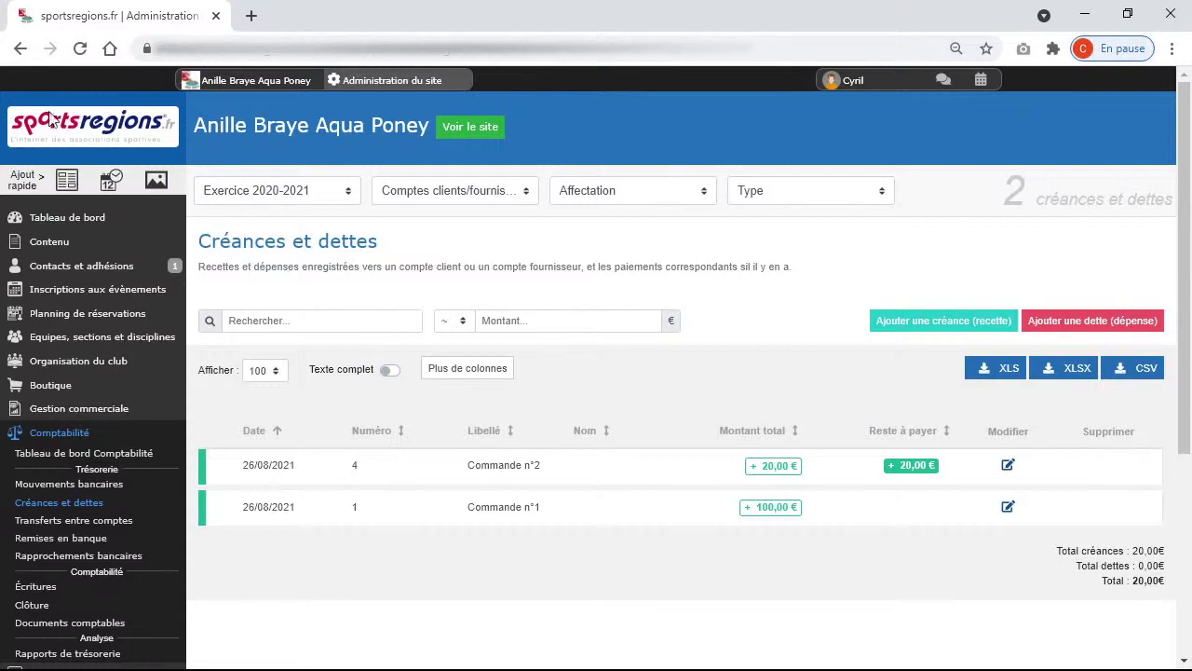
click(20, 49)
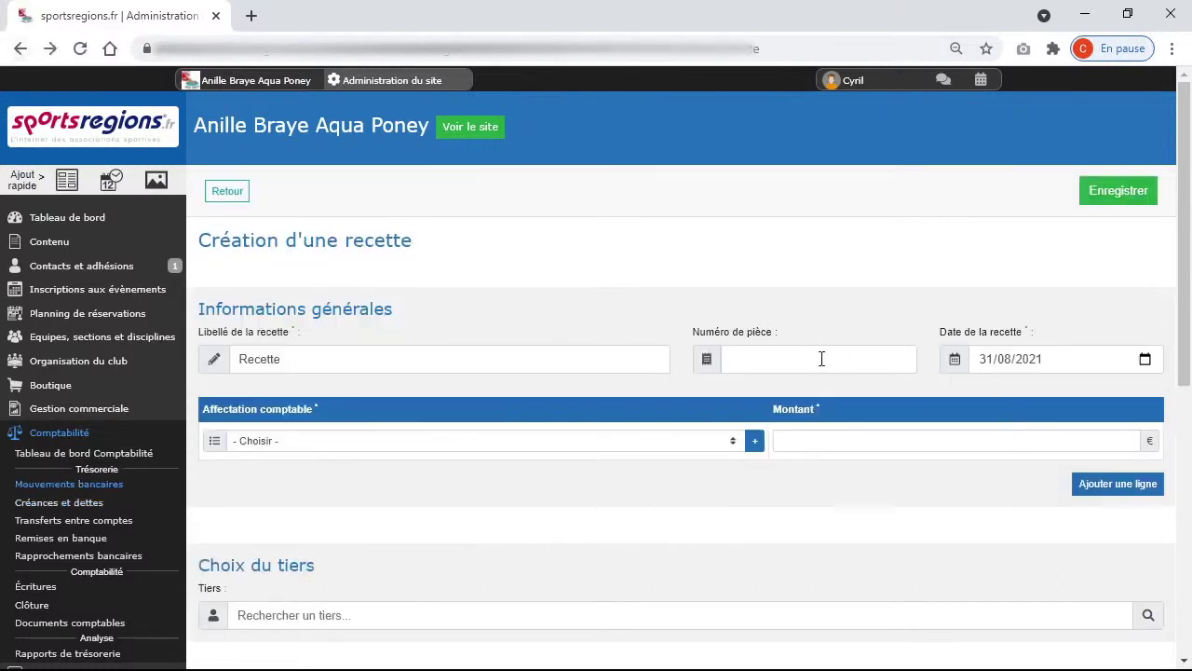
click(821, 359)
Allocate the income to account 754 - Dons reçus with an amount of 200 €.
click(613, 447)
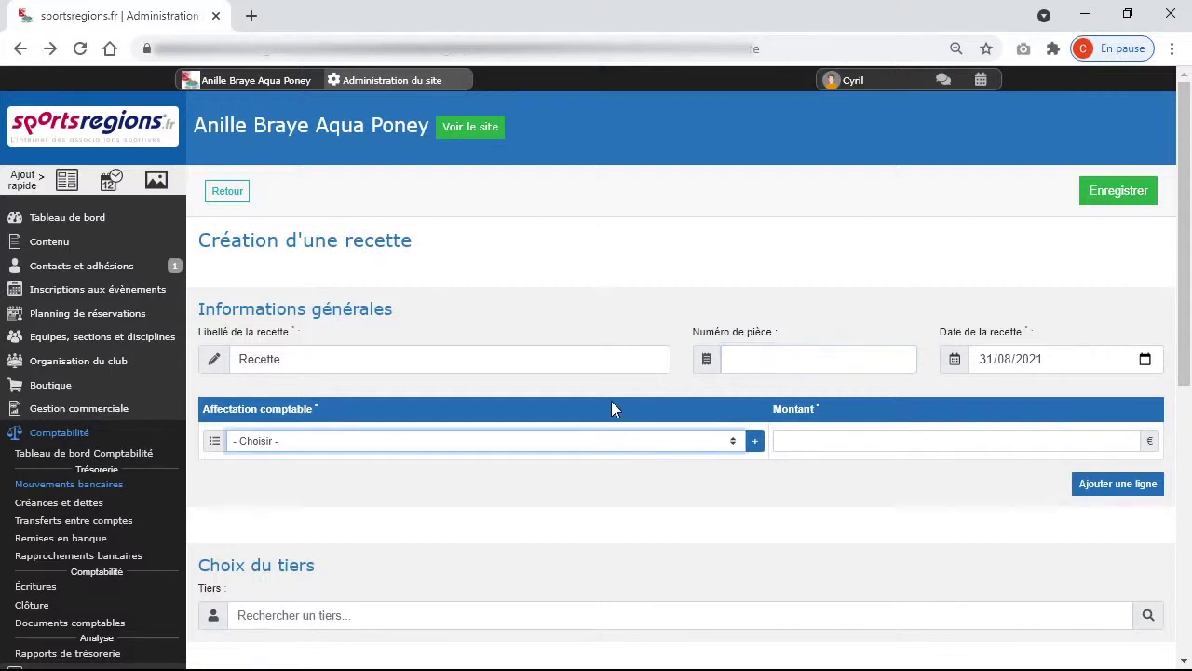
text(754 - Dons reçus)
click(815, 441)
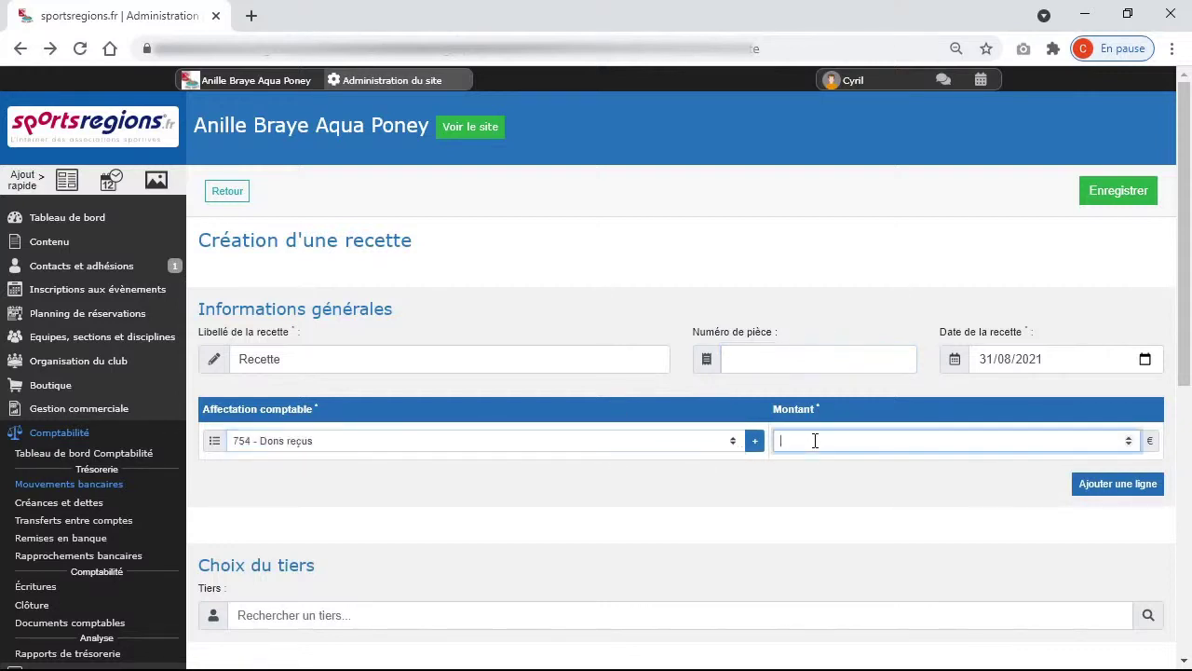
text(200)
scroll(820, 438, down, 2)
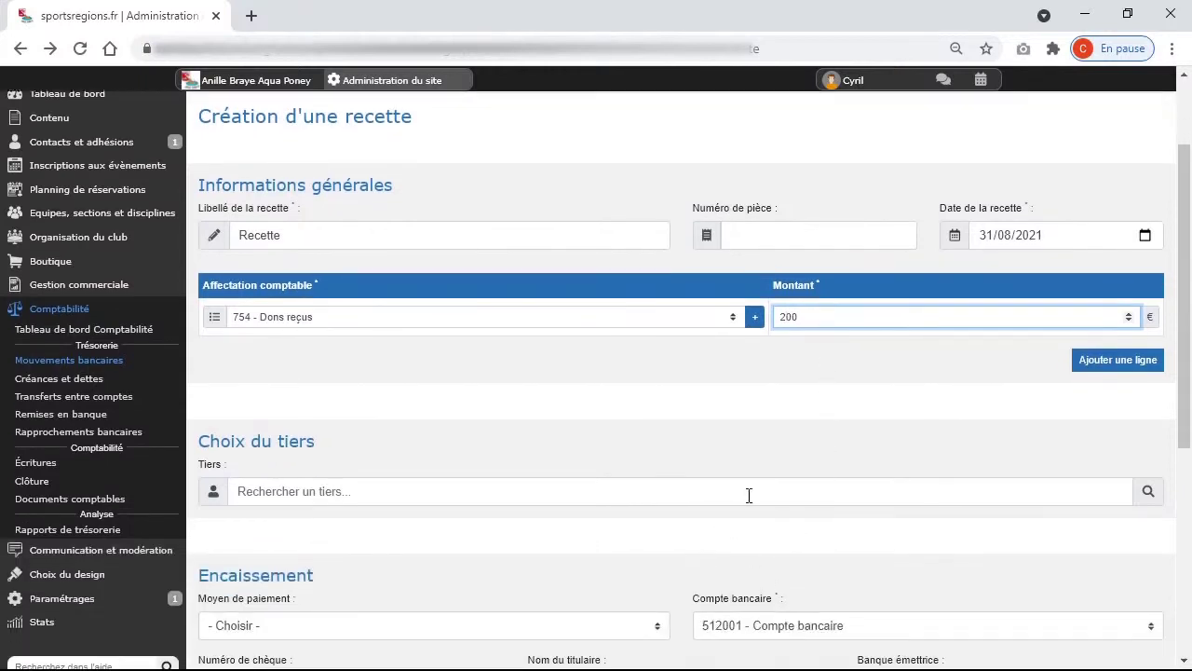
Review the remaining income fields, show the accounting entries the income generates, and save the income.
scroll(748, 494, down, 2)
scroll(748, 498, down, 2)
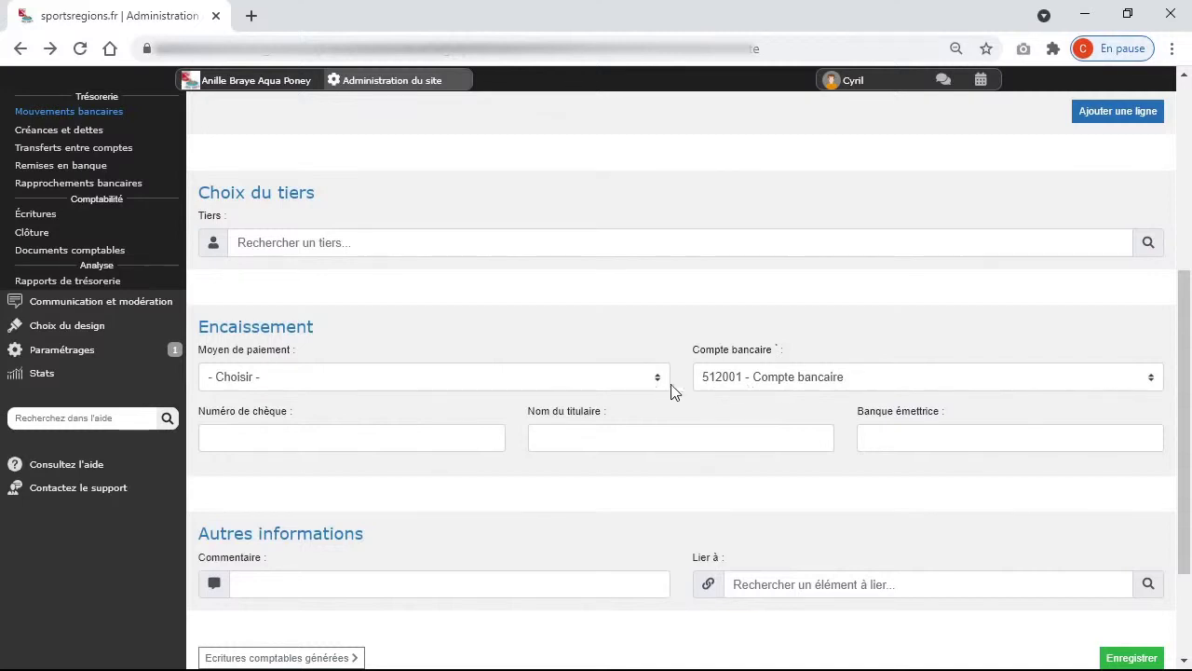
scroll(818, 447, down, 2)
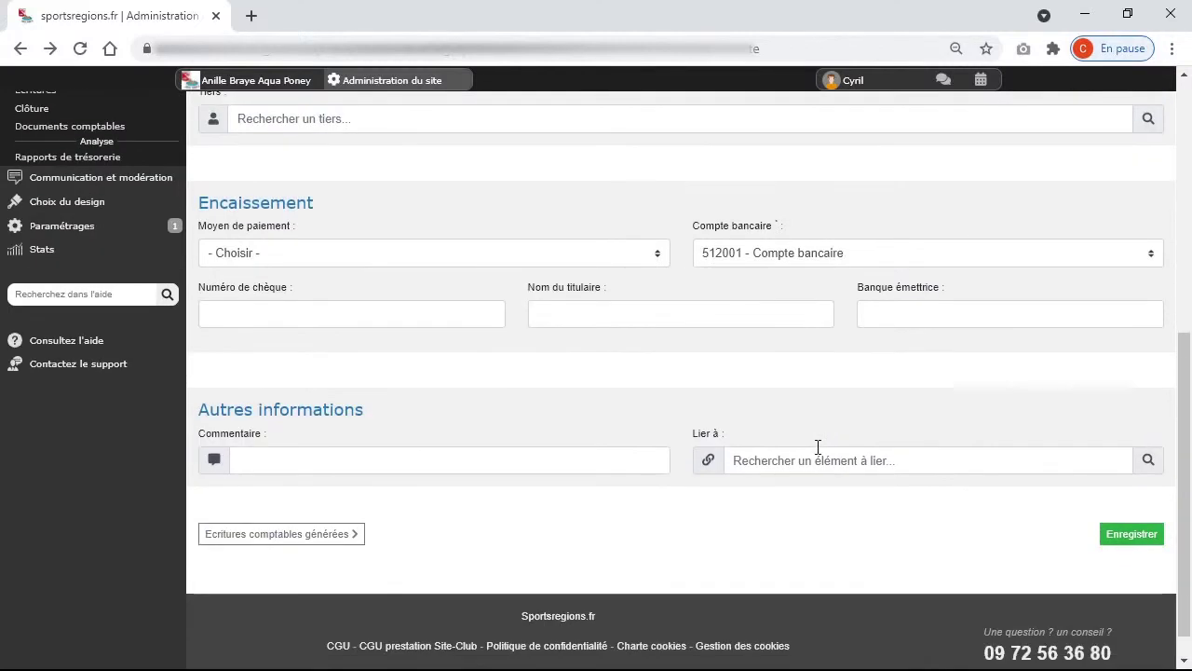
scroll(818, 447, up, 4)
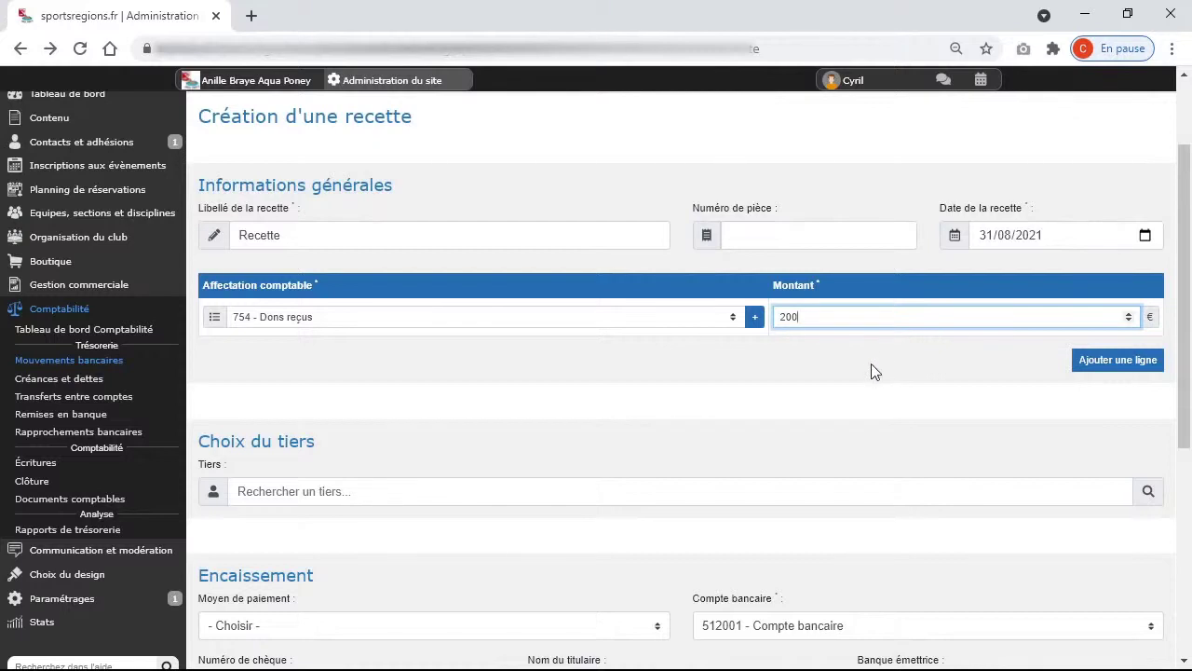
scroll(950, 418, down, 4)
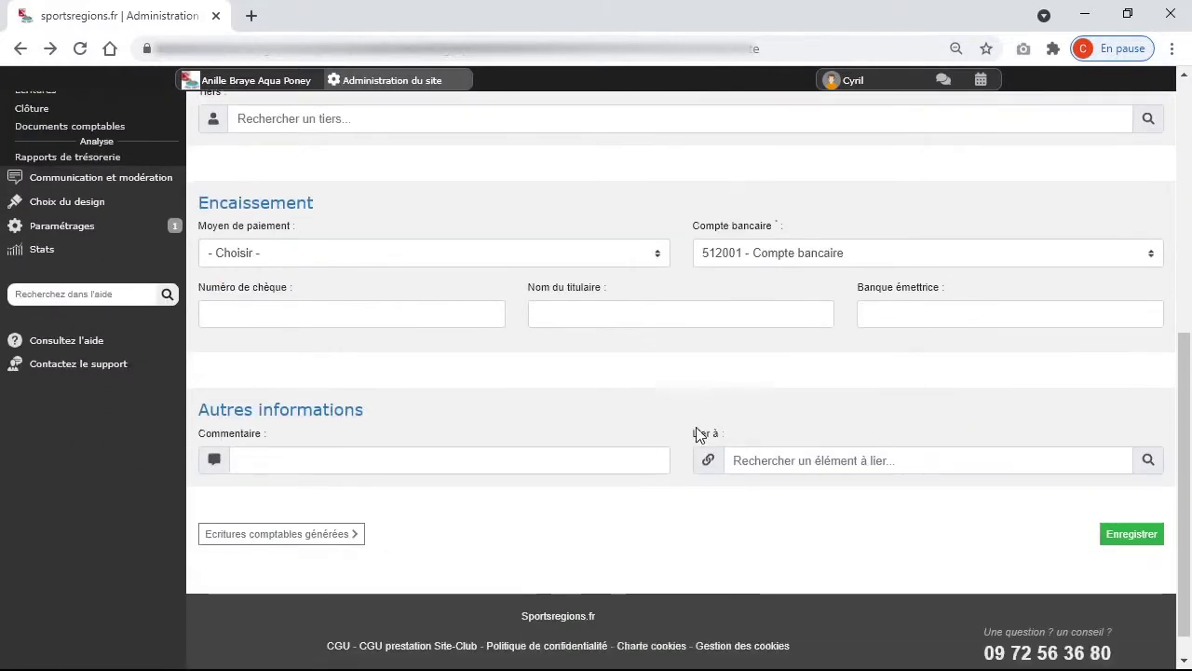
click(347, 546)
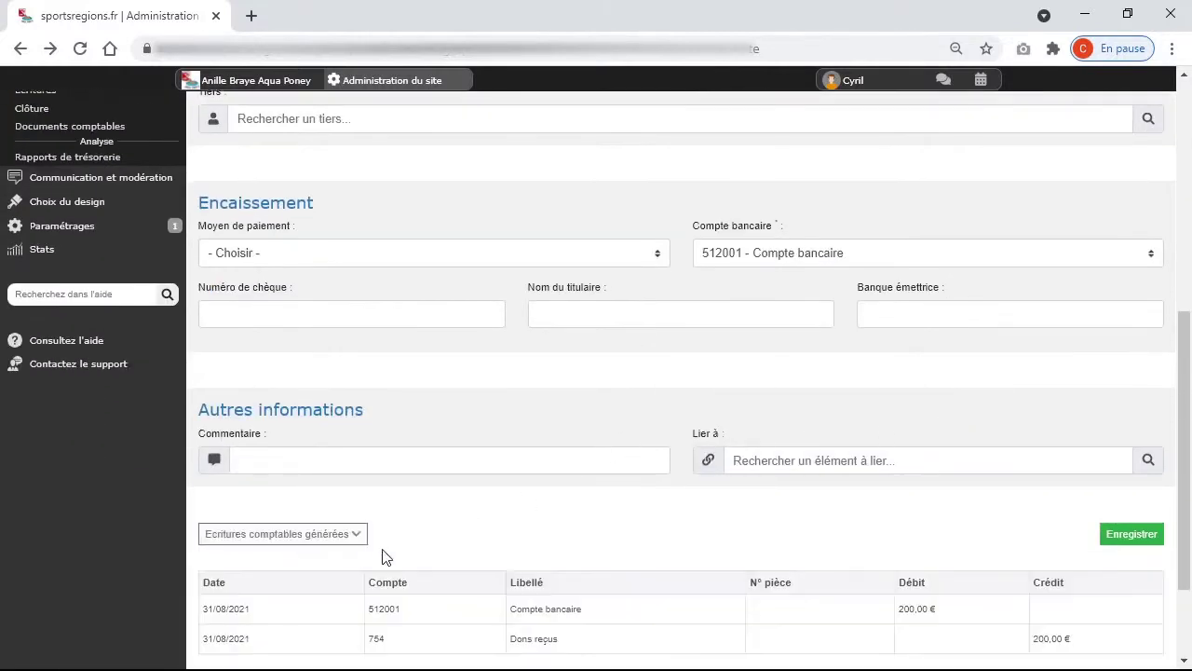
scroll(507, 532, down, 2)
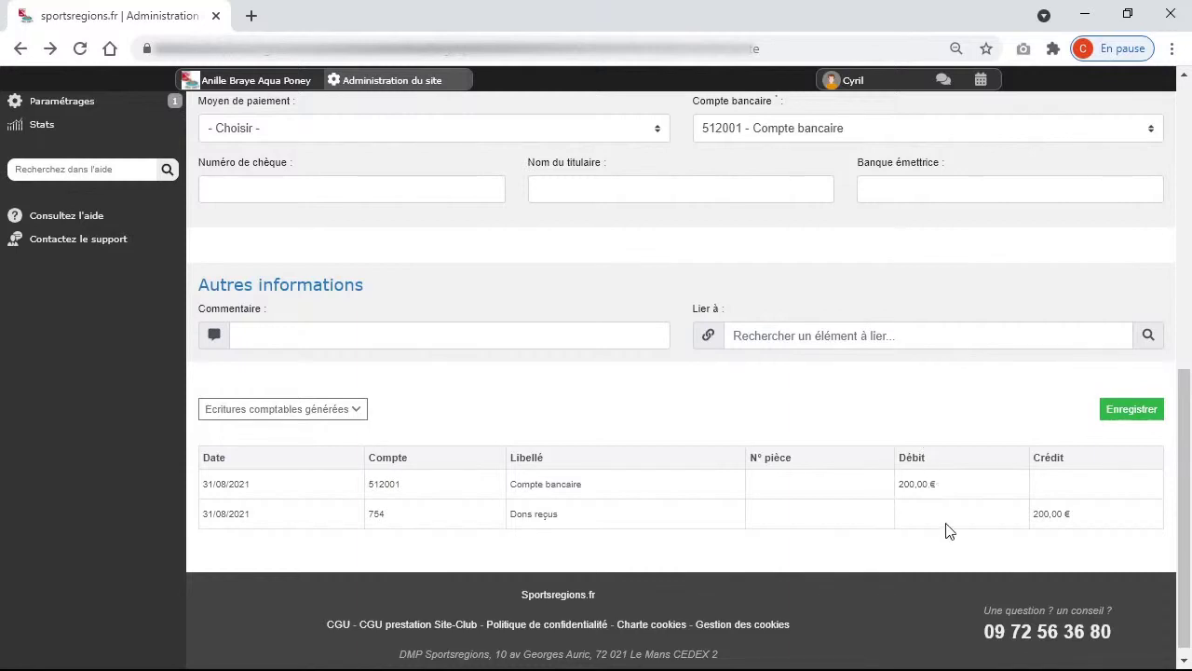
click(1108, 418)
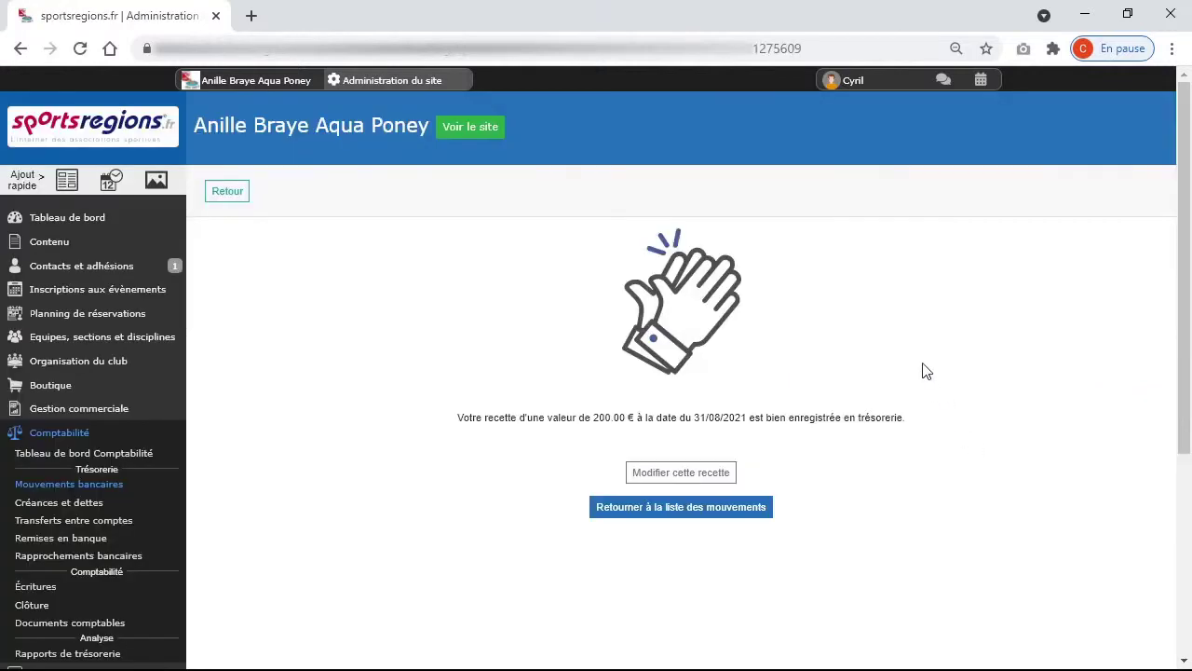
Return to the list of bank movements and check which additional columns the table offers.
click(769, 511)
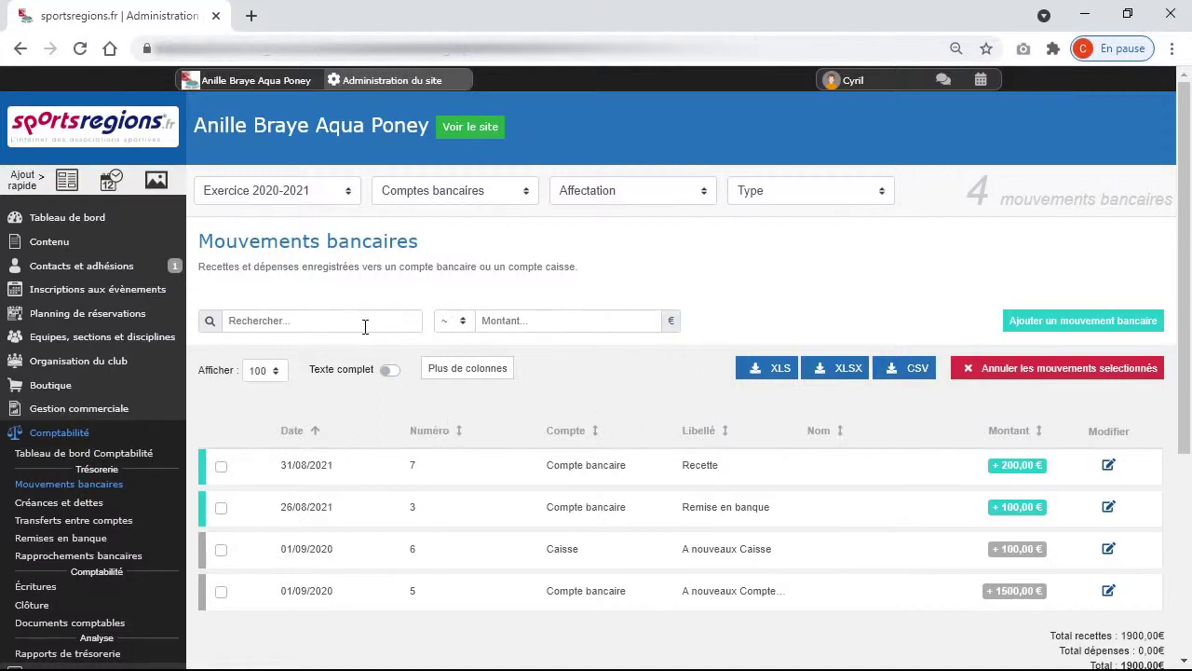
click(453, 369)
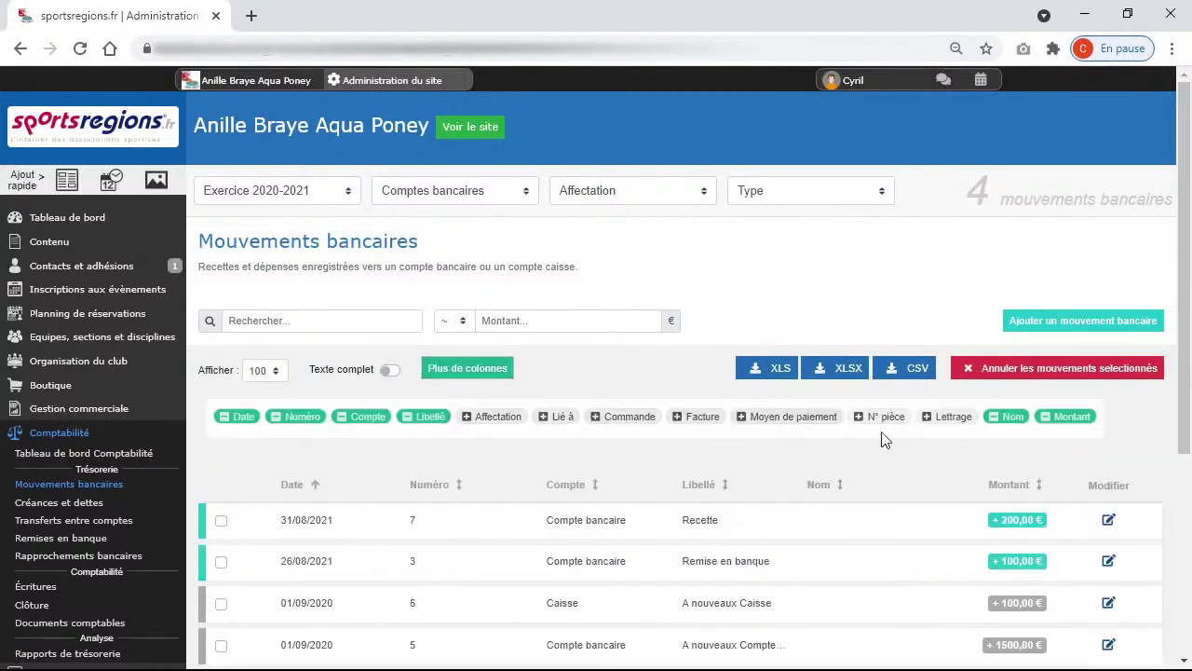
click(496, 374)
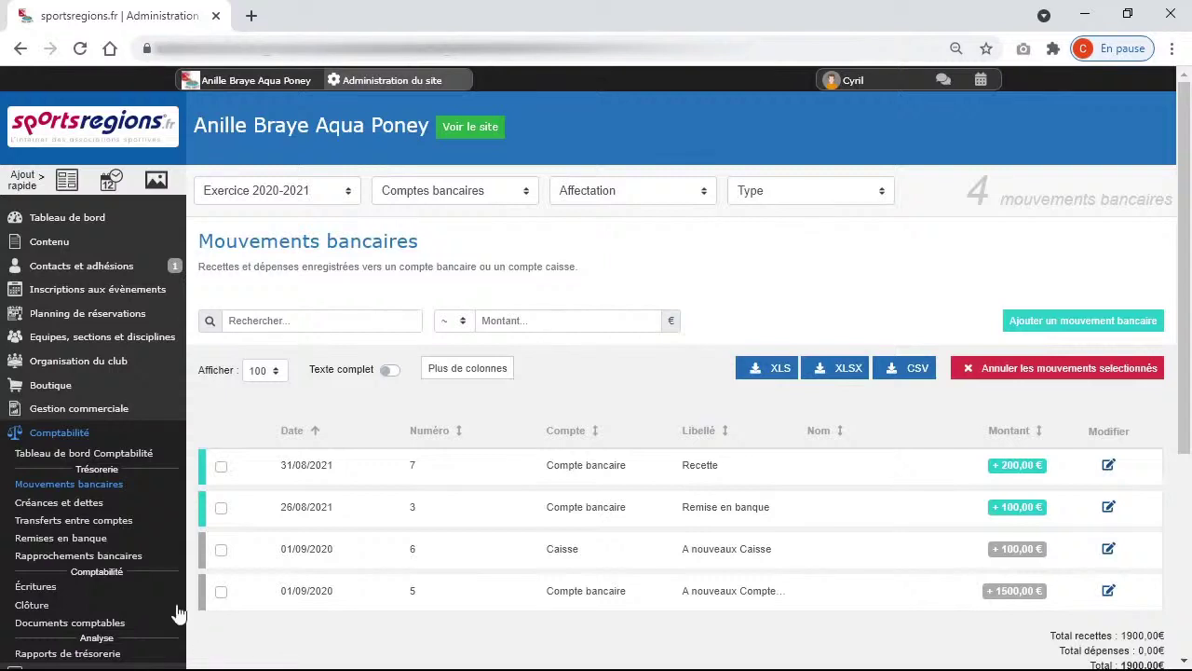
Look through the Créances et dettes, Transferts entre comptes, Remises en banque and Rapprochements bancaires pages.
click(102, 507)
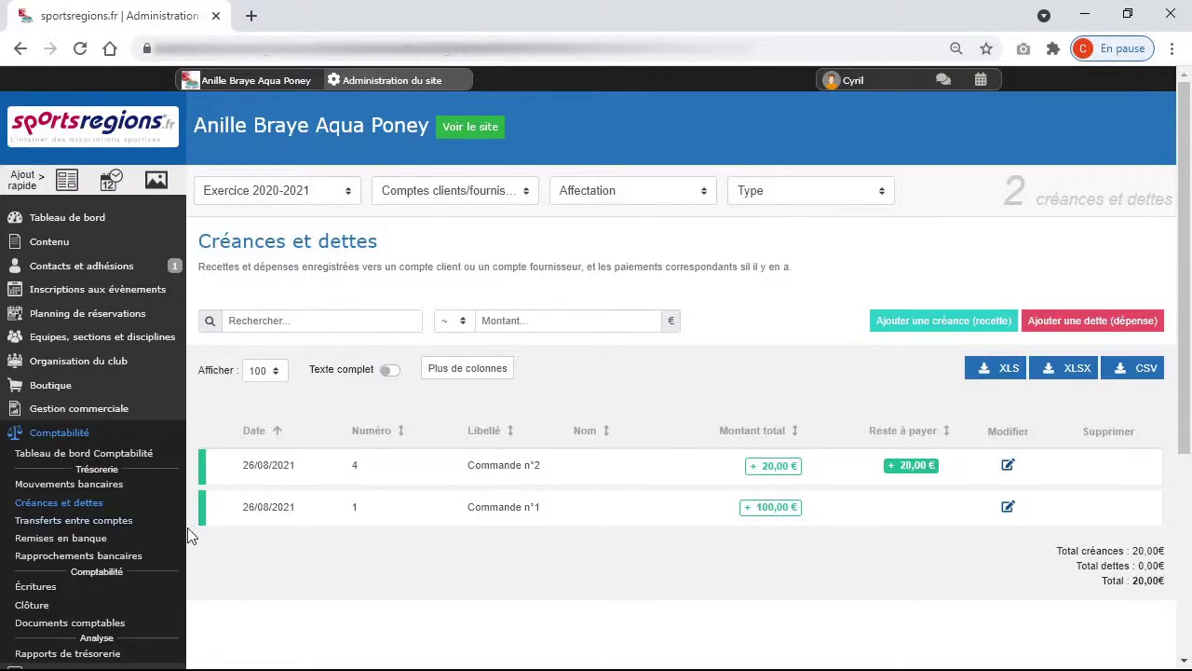
click(141, 529)
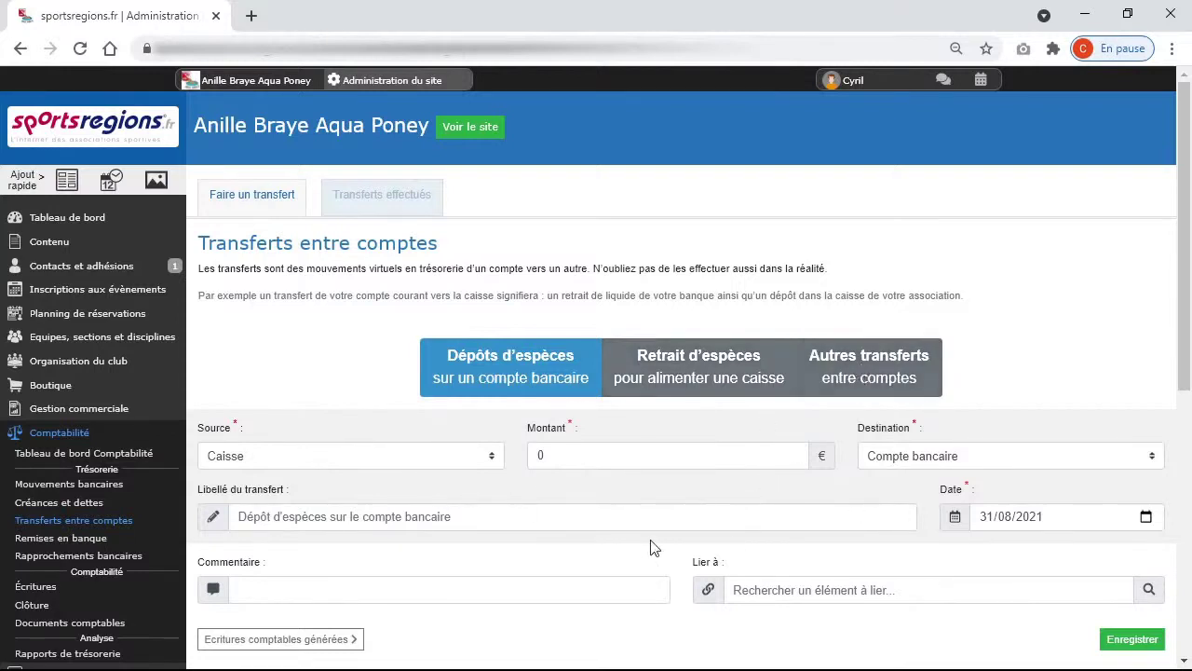
scroll(652, 546, down, 2)
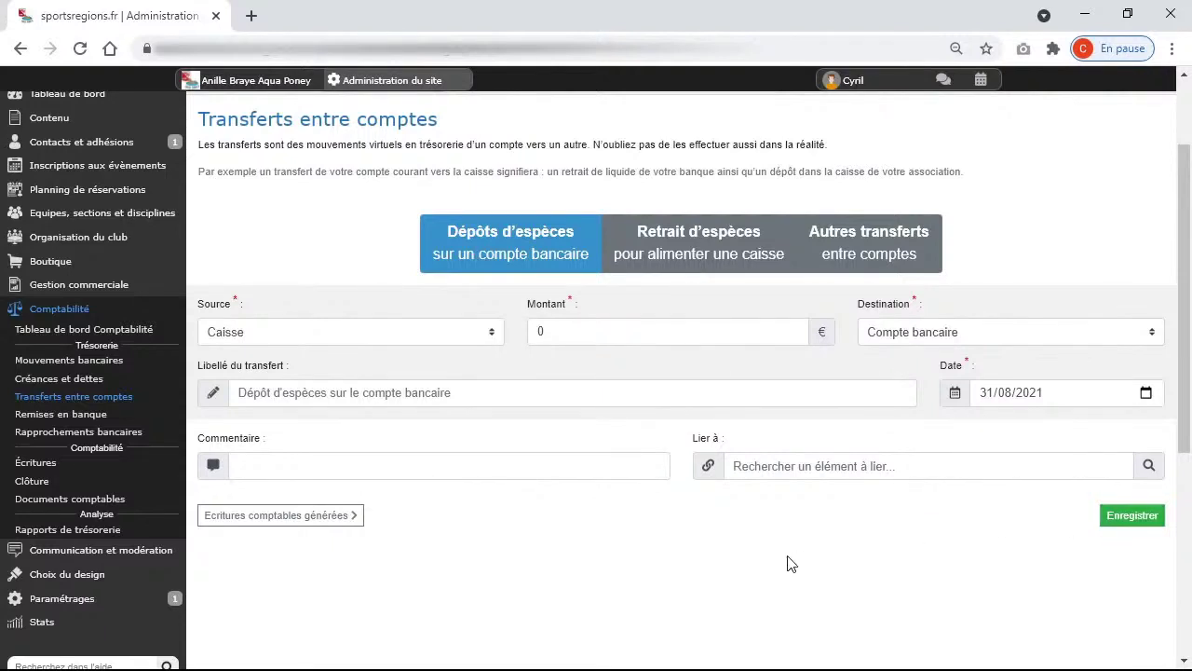
click(149, 420)
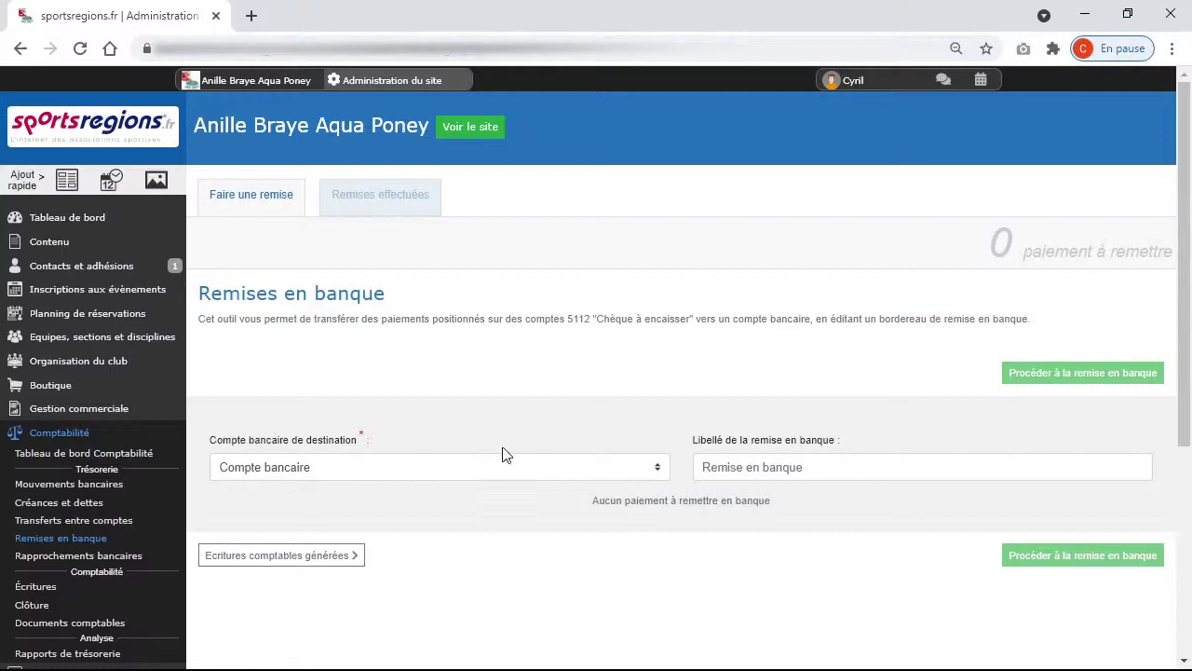
click(130, 556)
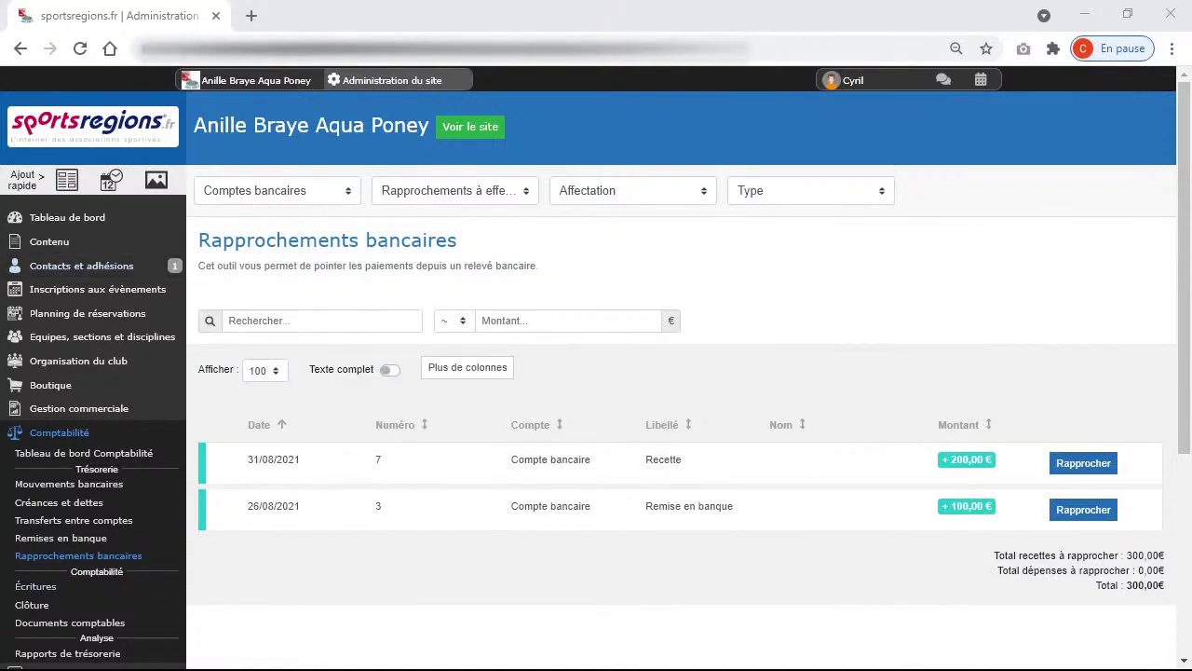
Start a new accounting entry in Écritures and label it "ecriture".
click(36, 586)
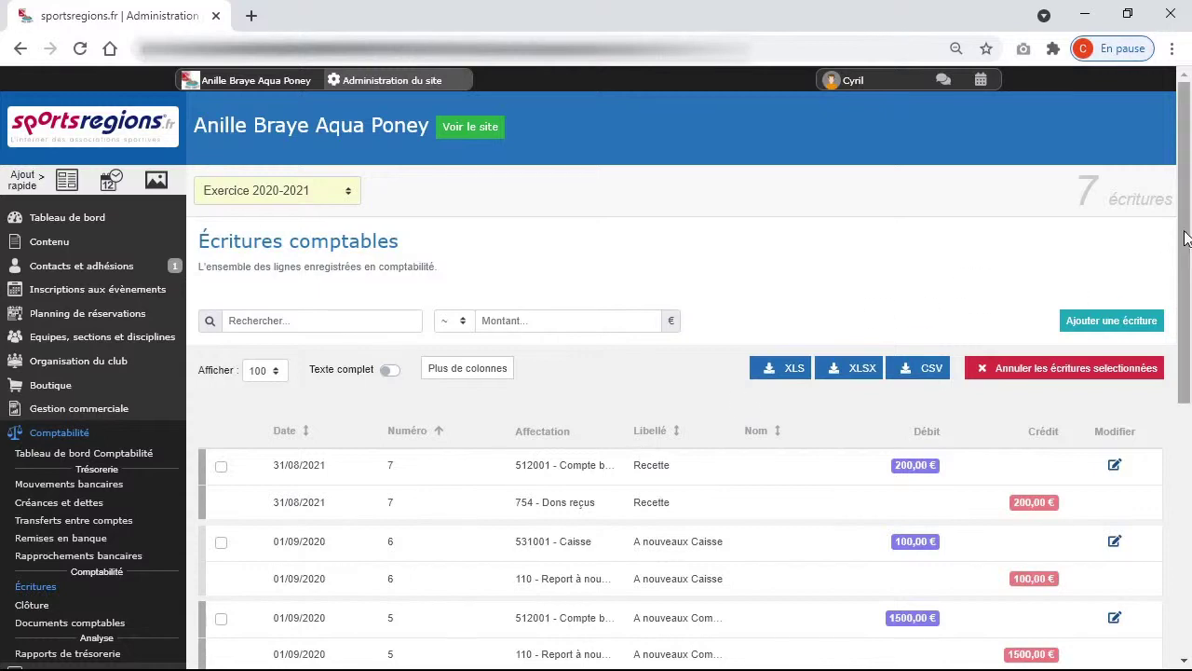
key(ctrl+a)
click(1057, 238)
click(1080, 332)
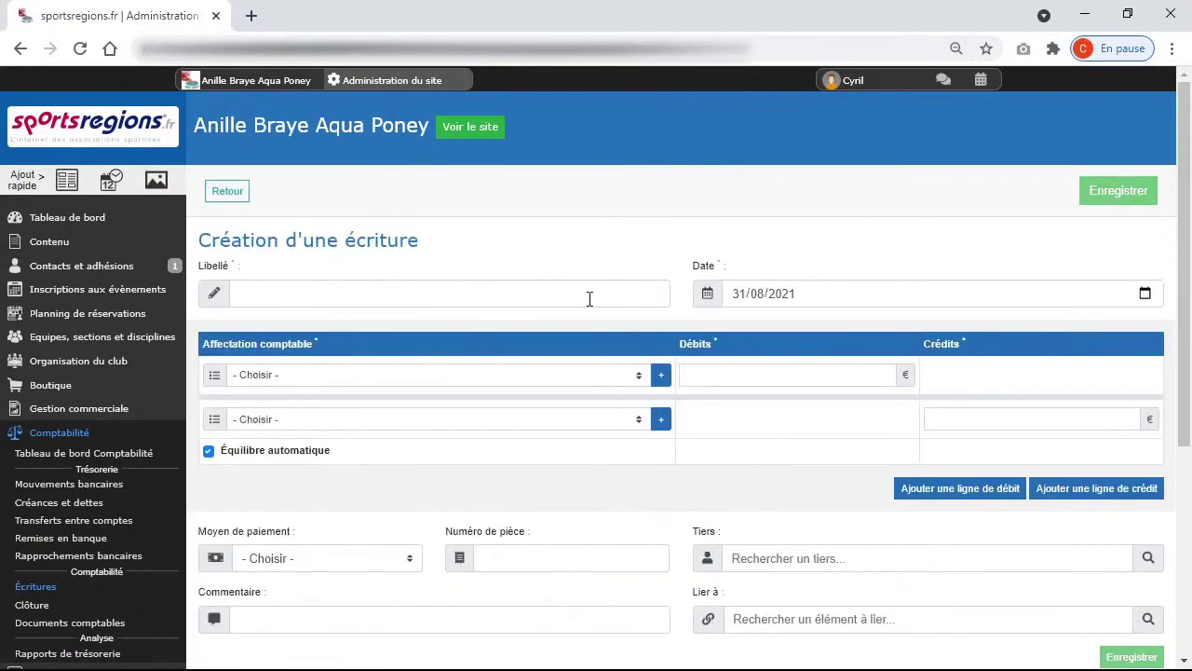
click(590, 298)
text(tes)
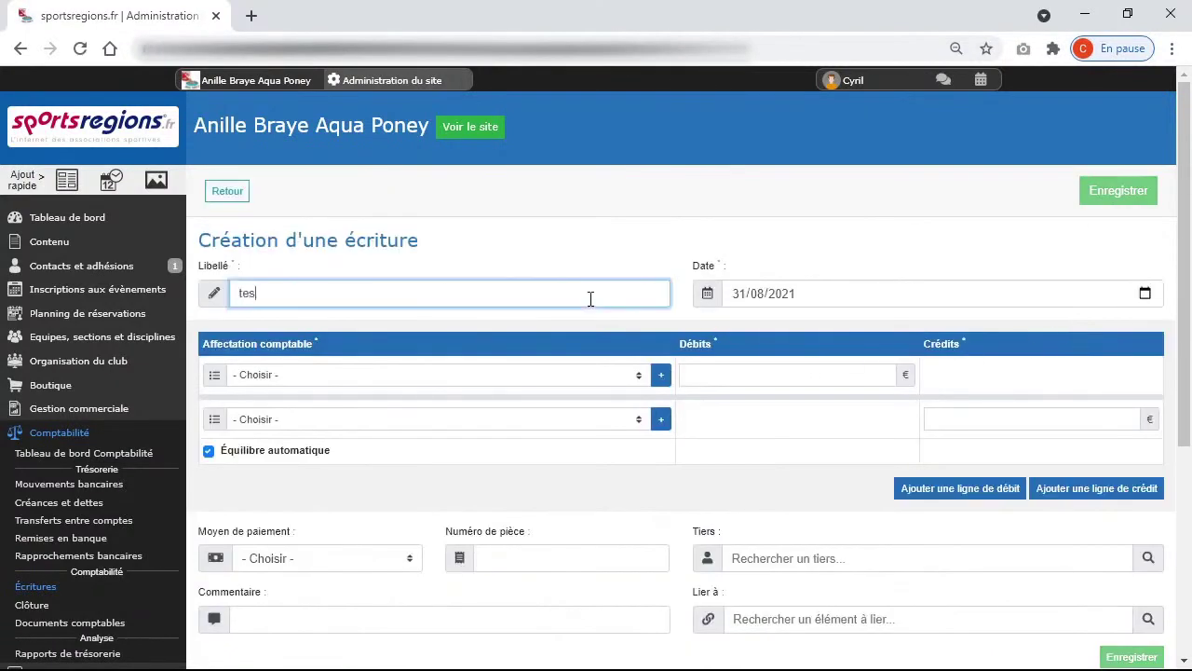
key(BackSpace)
key(BackSpace)
key(BackSpace)
text(ecriture)
Debit 50 € to account 604 - Prestation de services and assign the credit line to 512001 - Compte bancaire.
click(545, 372)
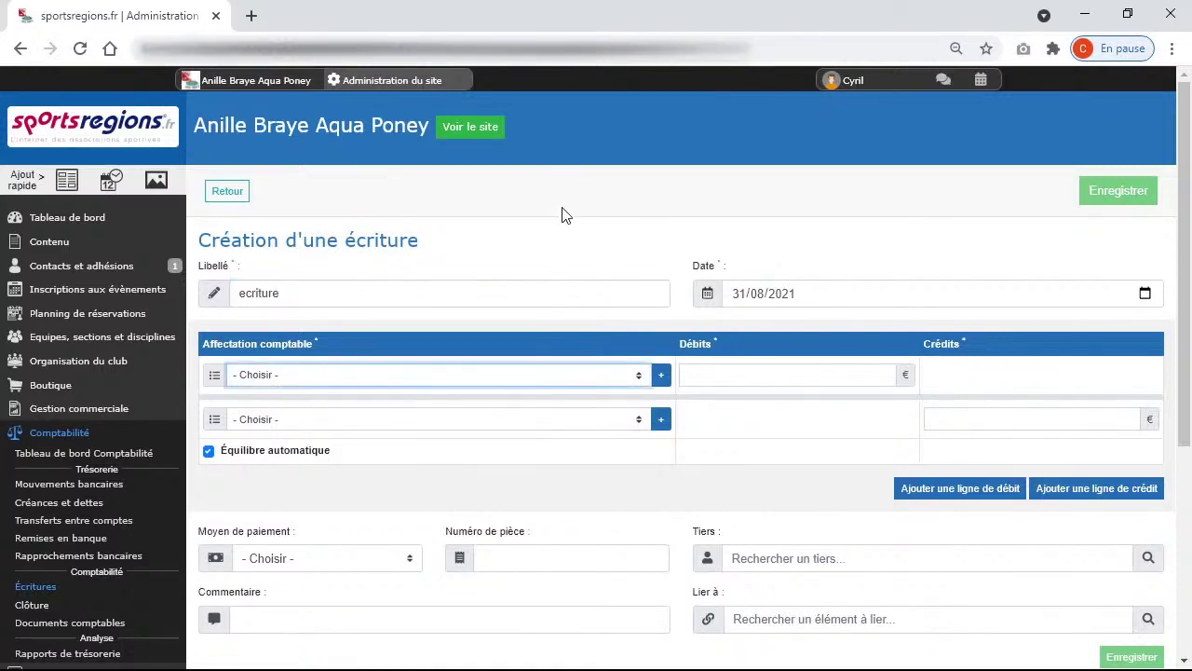
text(604 - Prestation de services)
click(798, 373)
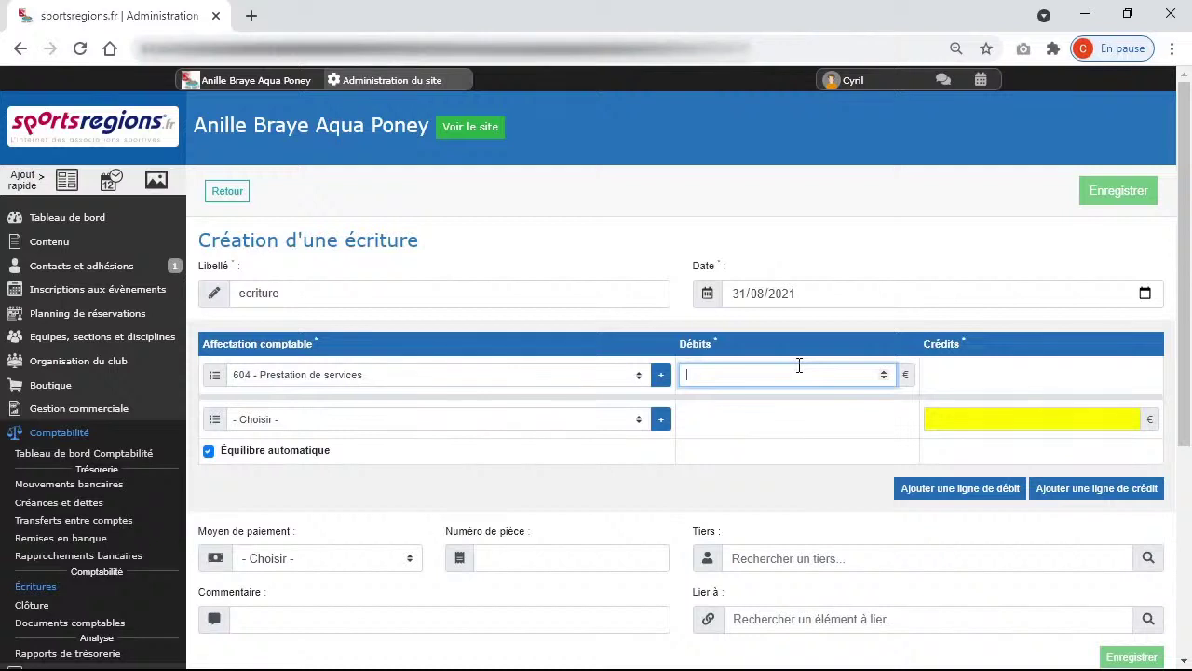
text(50)
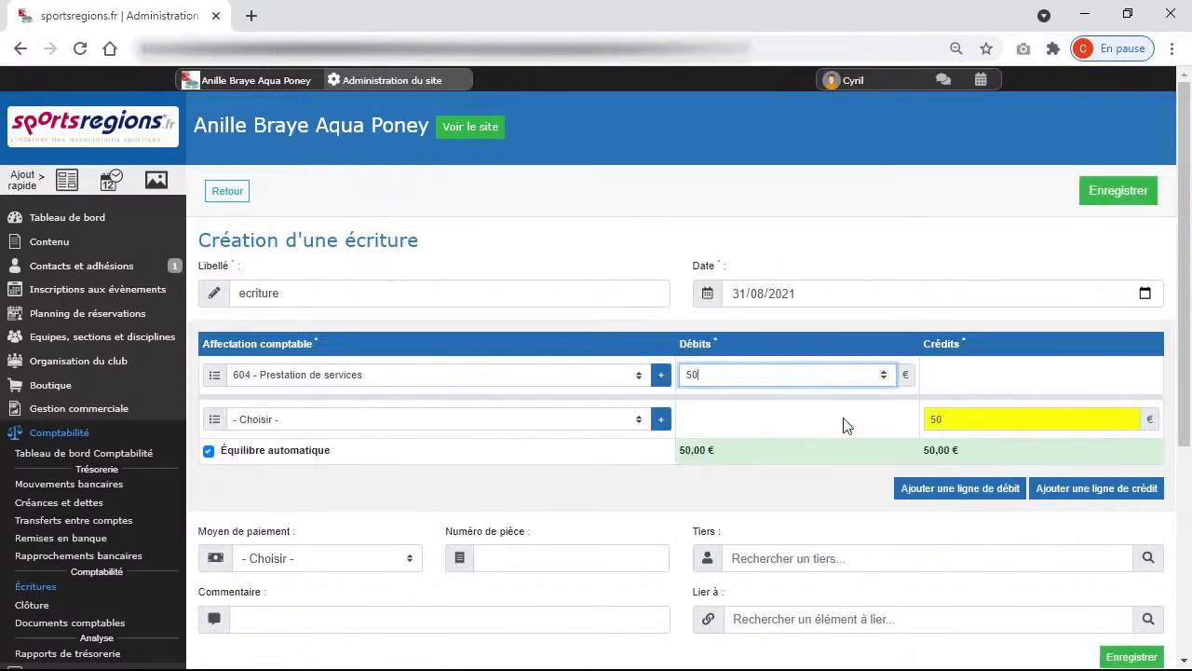
click(531, 423)
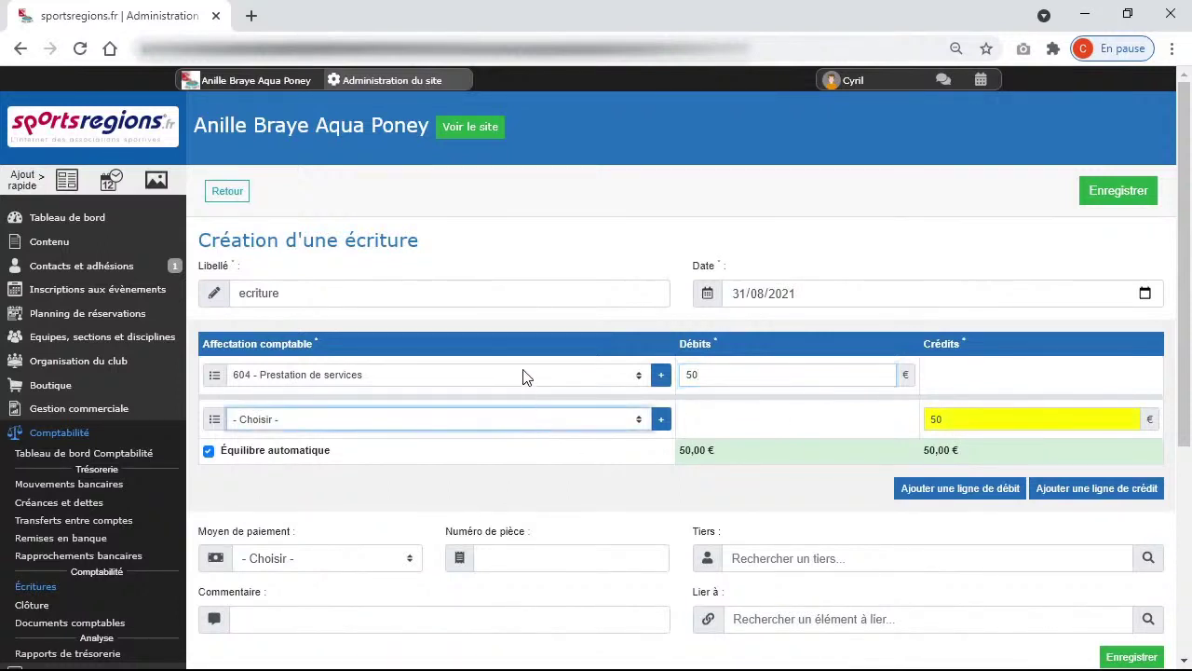
click(527, 69)
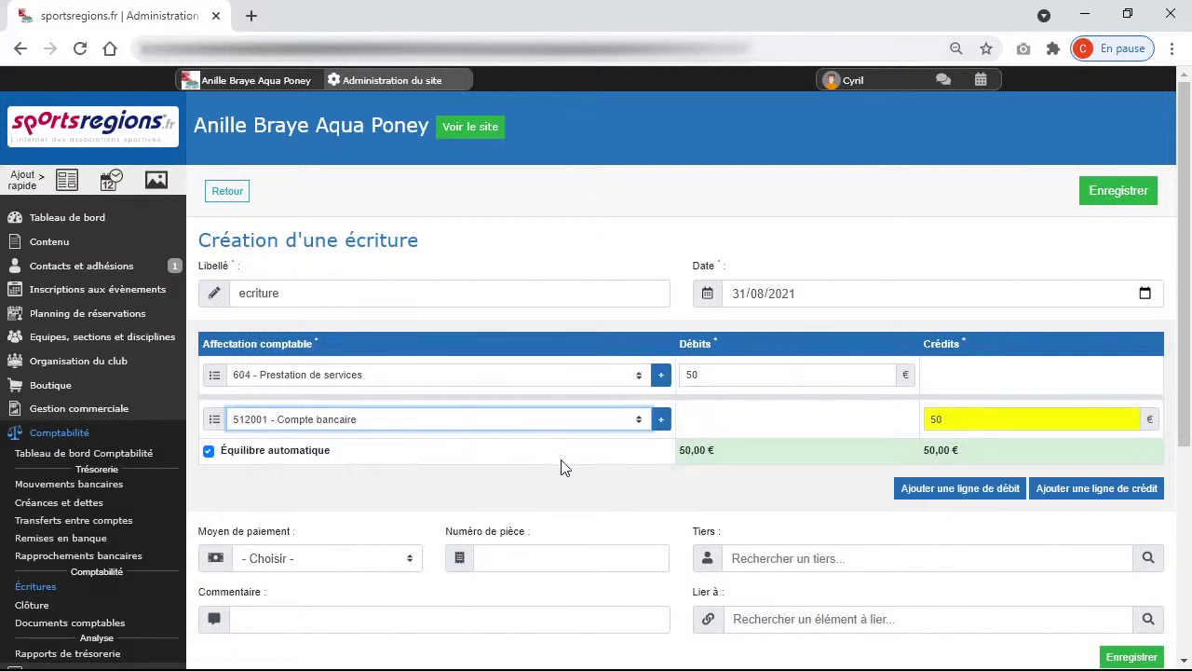
scroll(580, 479, down, 2)
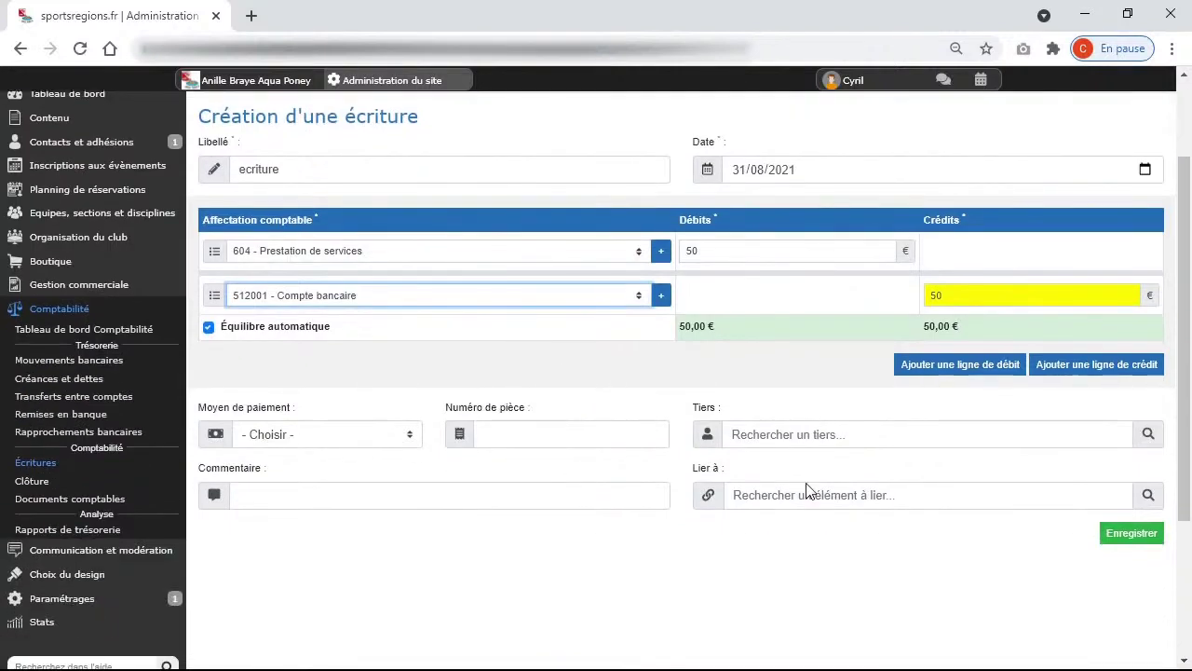
Examine the entry listings and summary documents offered under Documents comptables.
click(46, 500)
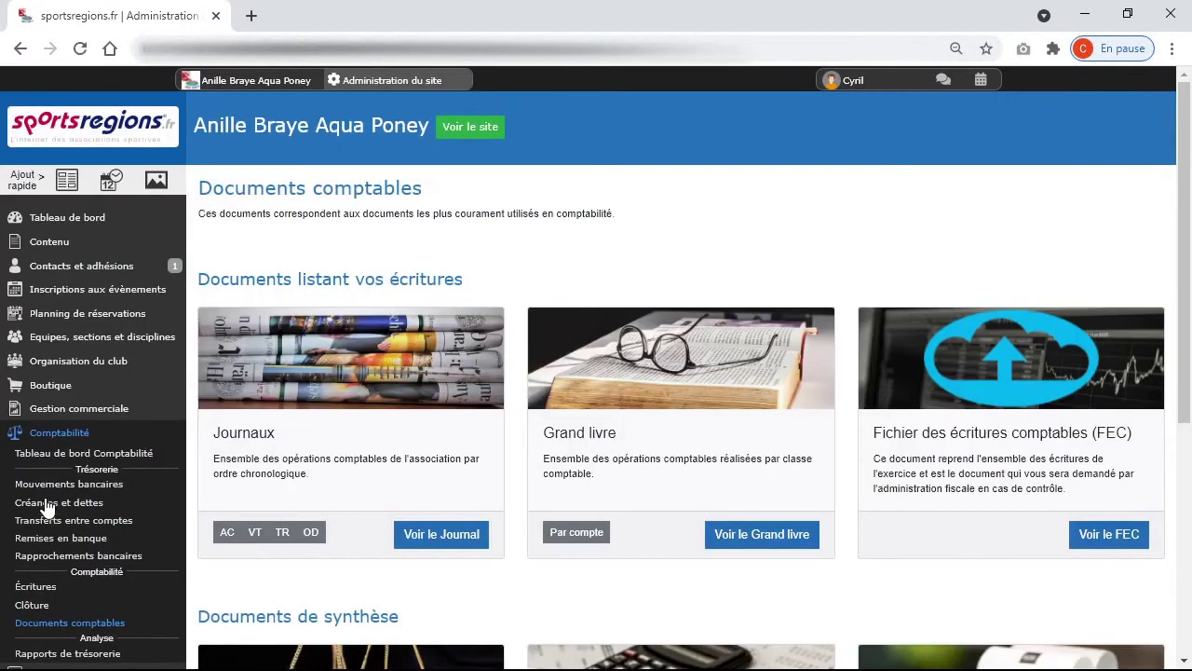
scroll(425, 343, down, 2)
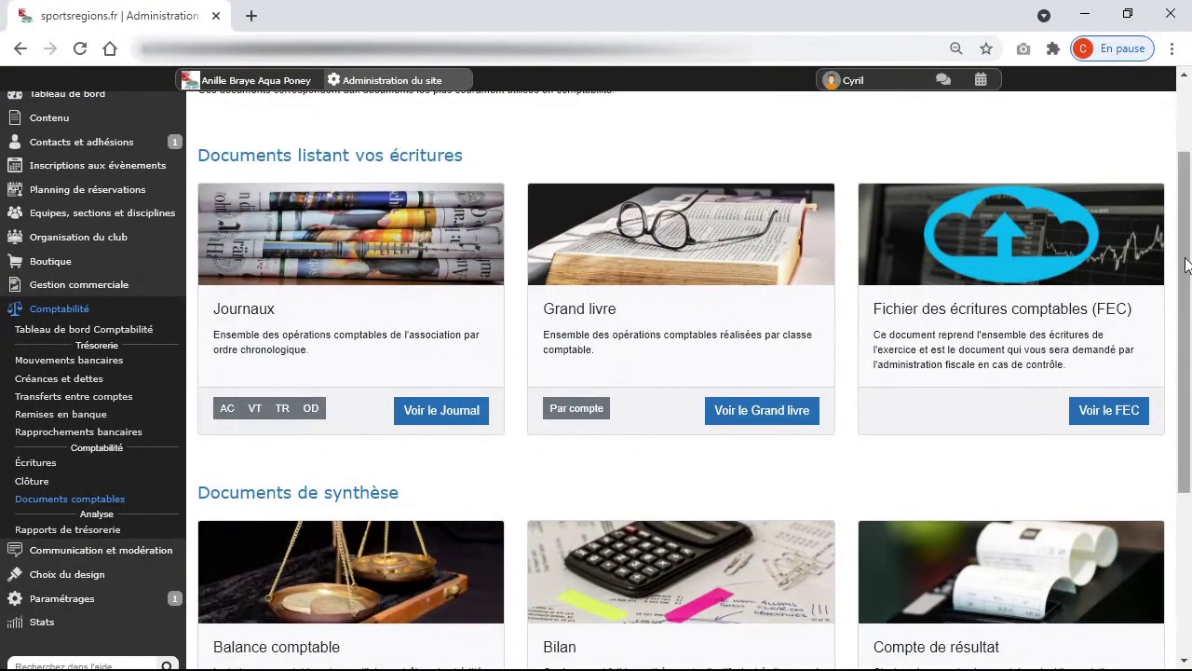
drag(1185, 264, 1186, 362)
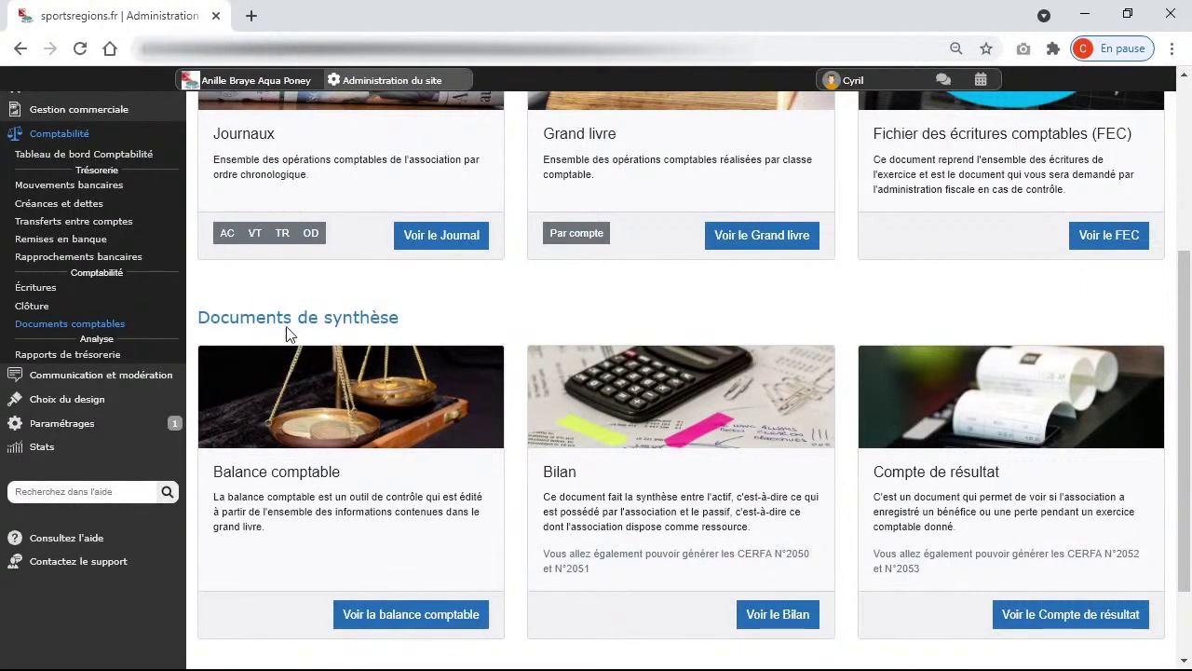
Examine the treasury reports and analytical reports offered under Rapports de trésorerie.
click(108, 358)
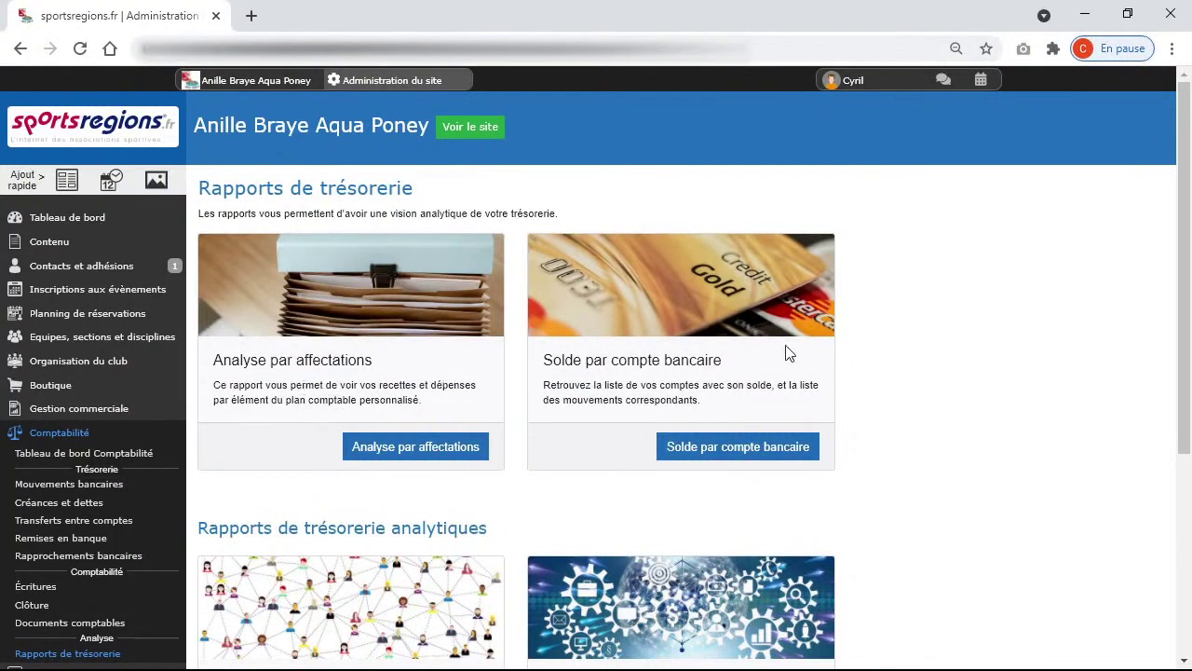
scroll(781, 369, down, 1)
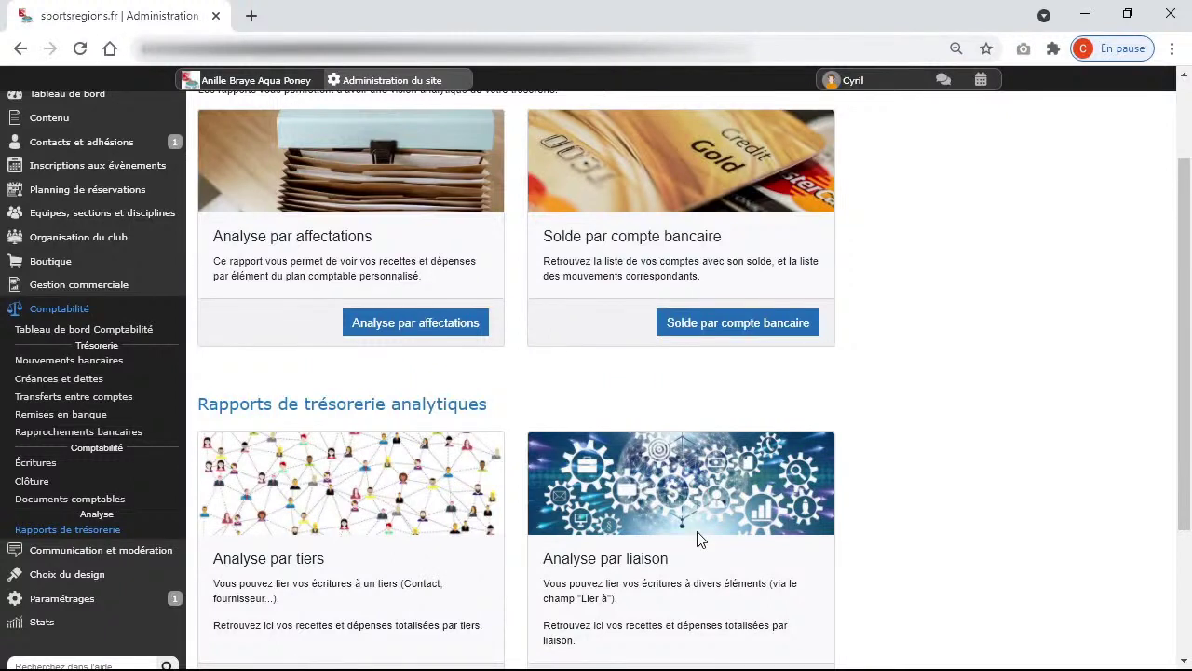
scroll(701, 538, down, 1)
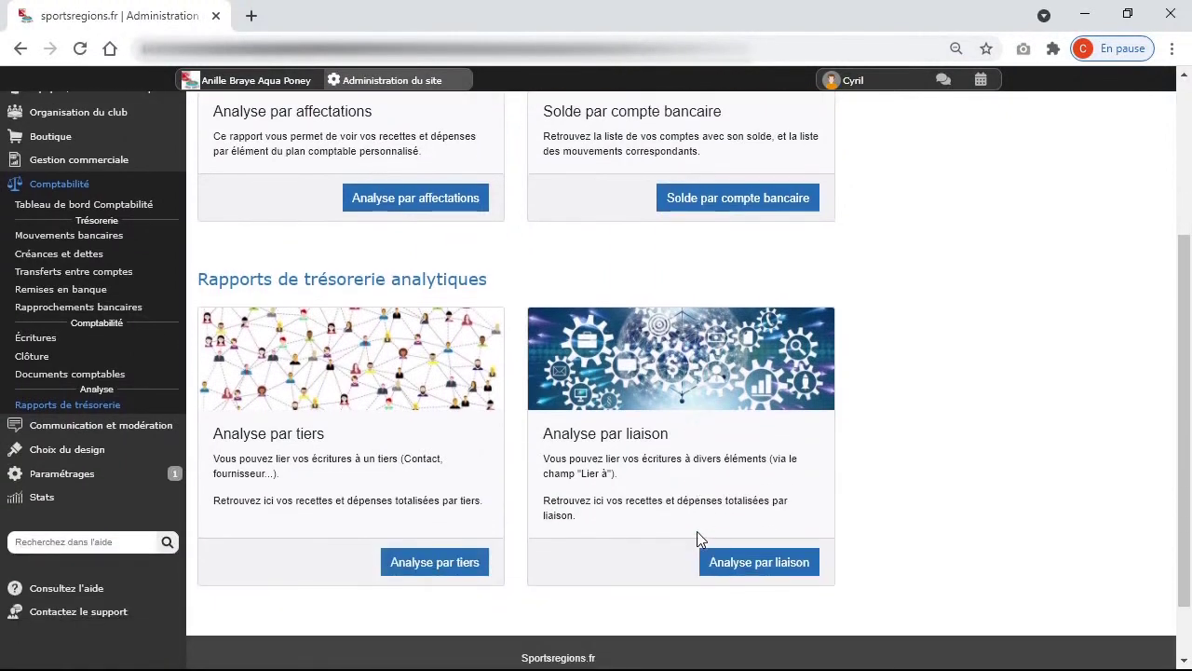